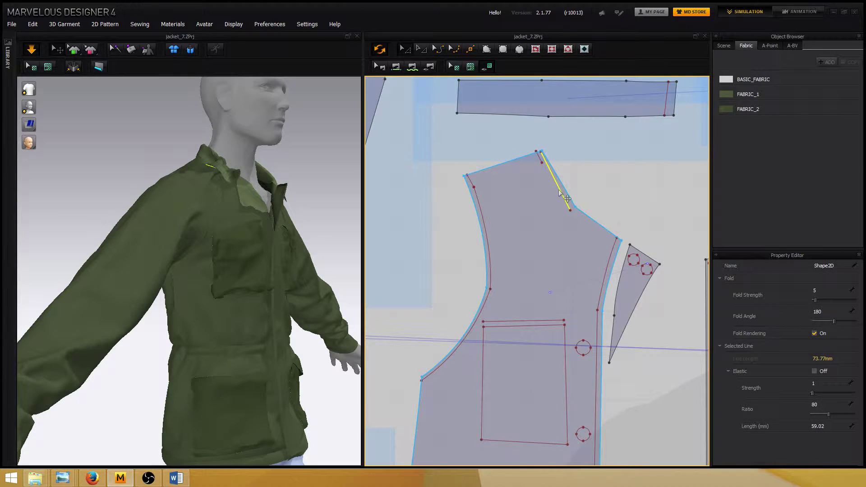
# Examine the front panel's neck construction lines and the crumpled collar on the avatar from several angles.
pyautogui.click(539, 157)
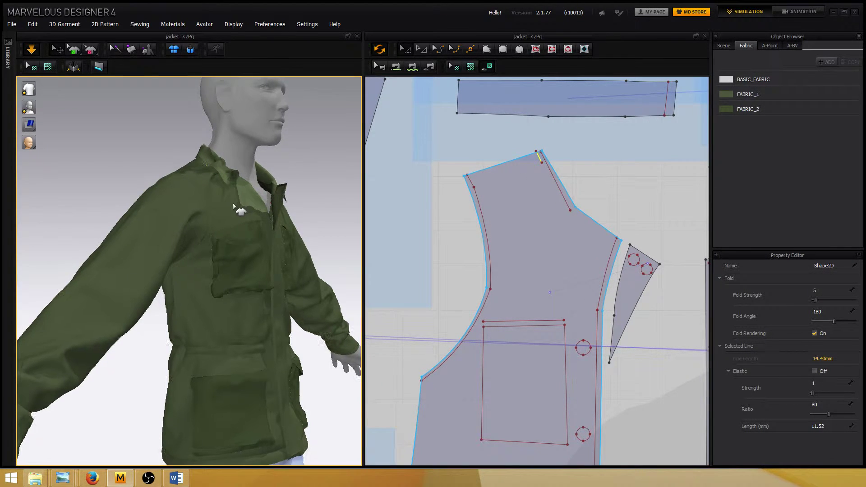
pyautogui.scroll(2, 228, 187)
pyautogui.moveTo(227, 187); pyautogui.dragTo(228, 325, button='middle')
pyautogui.scroll(2, 226, 323)
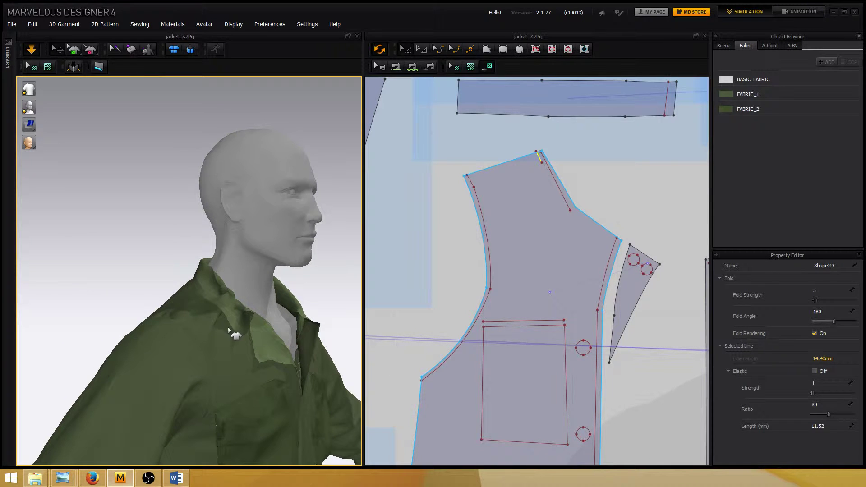
pyautogui.click(224, 327)
pyautogui.scroll(-2, 175, 225)
pyautogui.moveTo(175, 226); pyautogui.dragTo(185, 210, button='right')
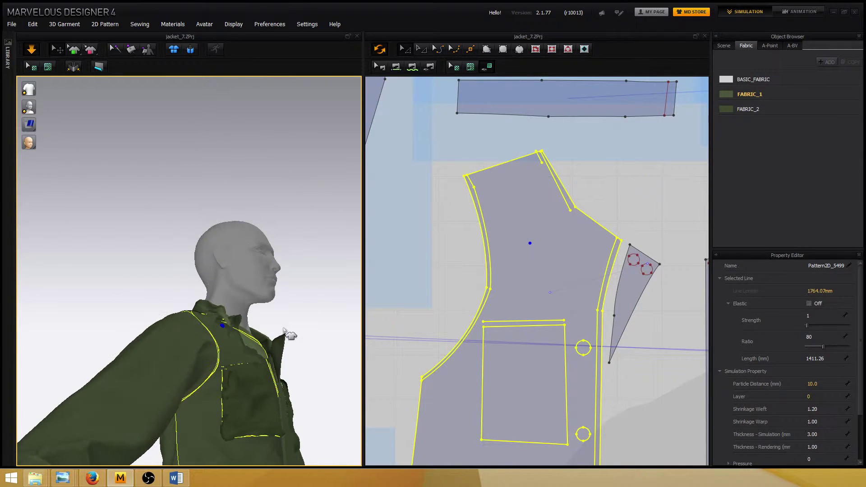
pyautogui.moveTo(285, 333); pyautogui.dragTo(232, 270, button='right')
pyautogui.scroll(3, 228, 281)
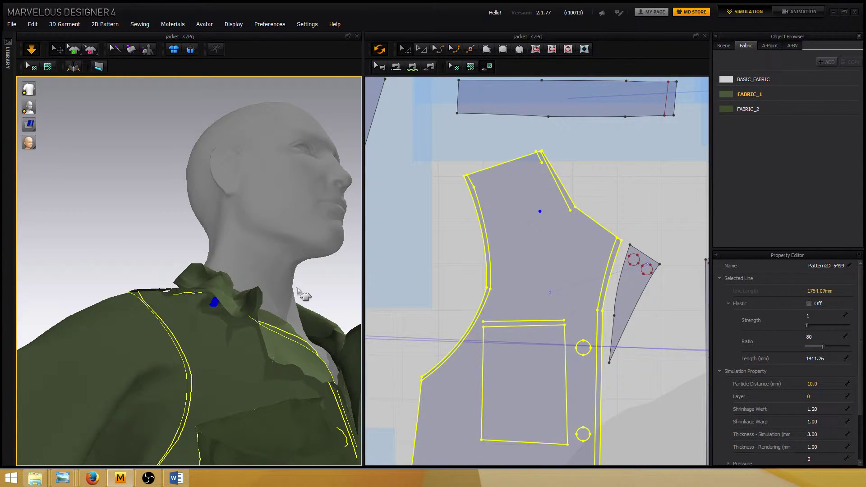
pyautogui.scroll(2, 297, 290)
pyautogui.moveTo(297, 291); pyautogui.dragTo(251, 282, button='right')
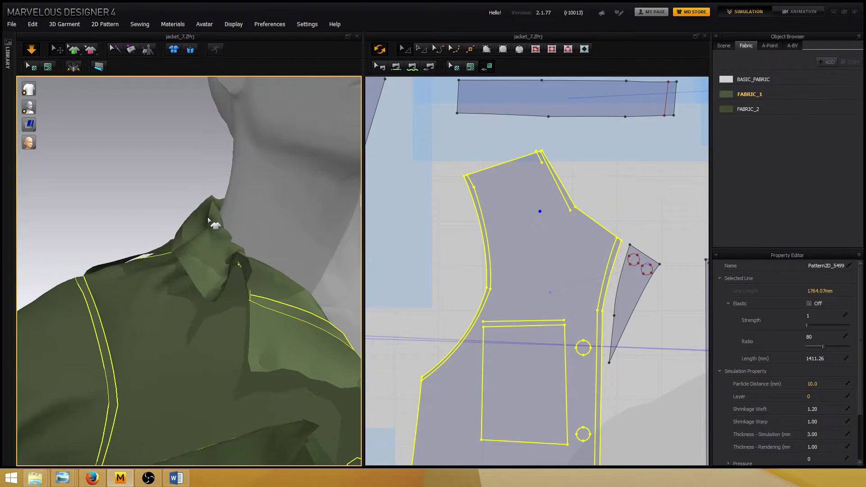
# Pull both collar layers on the avatar away from the neck to straighten the crumpled fold.
pyautogui.click(209, 192)
pyautogui.click(195, 225)
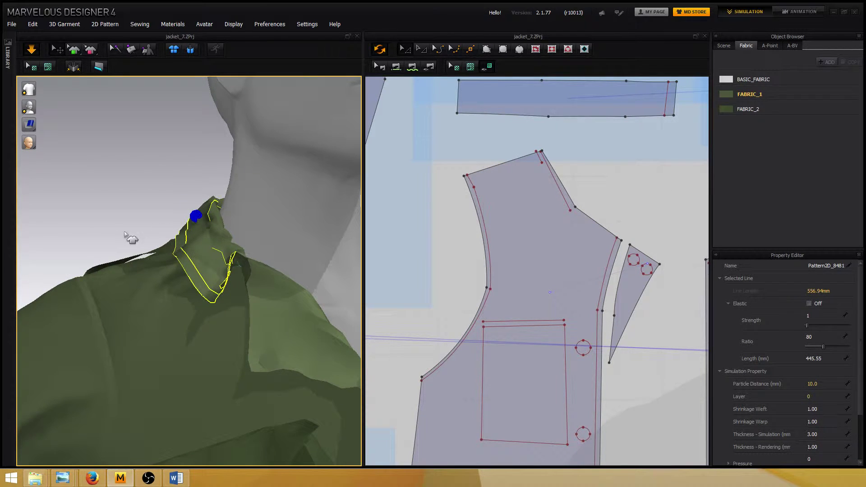
pyautogui.moveTo(223, 268)
pyautogui.mouseDown(button='right')
pyautogui.moveTo(196, 270)
pyautogui.moveTo(146, 208)
pyautogui.moveTo(196, 277)
pyautogui.moveTo(126, 215)
pyautogui.moveTo(220, 257)
pyautogui.mouseUp(button='right')
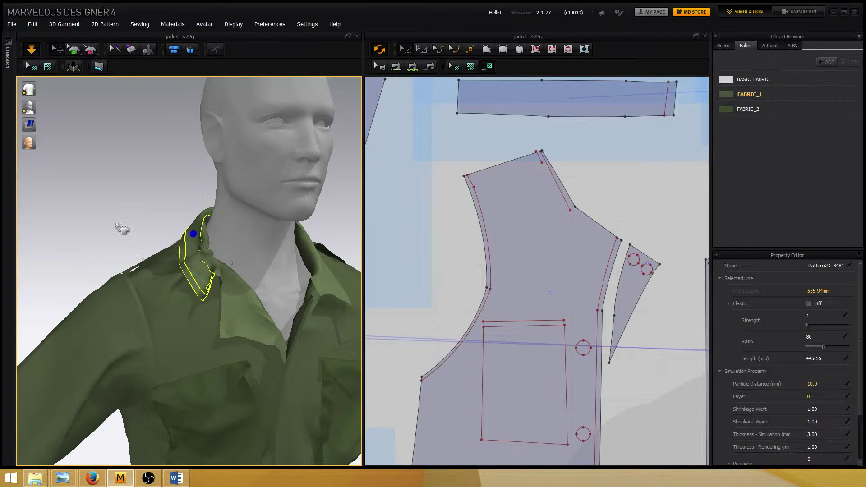
pyautogui.moveTo(118, 226); pyautogui.dragTo(233, 260, button='right')
pyautogui.click(218, 224)
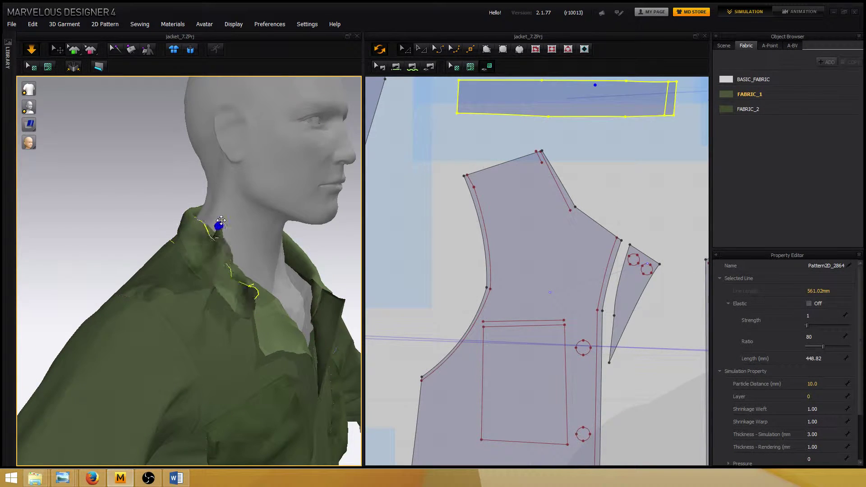
pyautogui.click(204, 210)
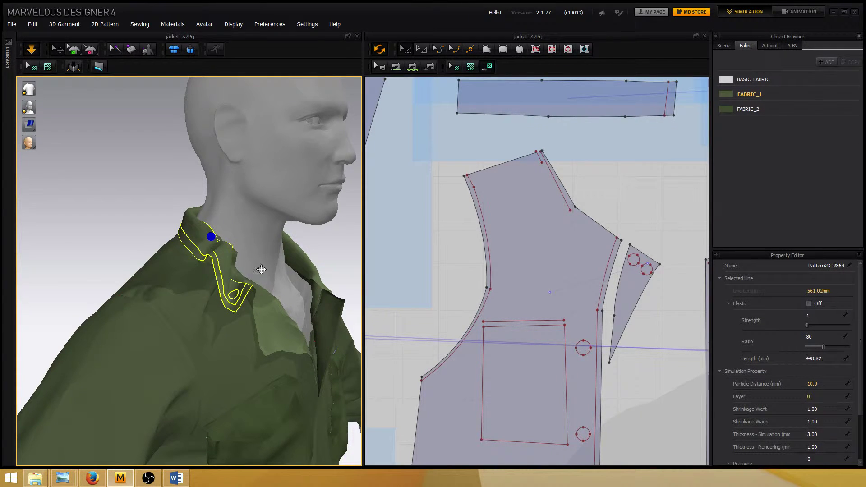
# Pull the outer collar's corner up and forward along the neckline during the simulation.
pyautogui.click(262, 266)
pyautogui.moveTo(254, 270); pyautogui.dragTo(342, 245, button='right')
pyautogui.scroll(3, 341, 246)
pyautogui.click(269, 270)
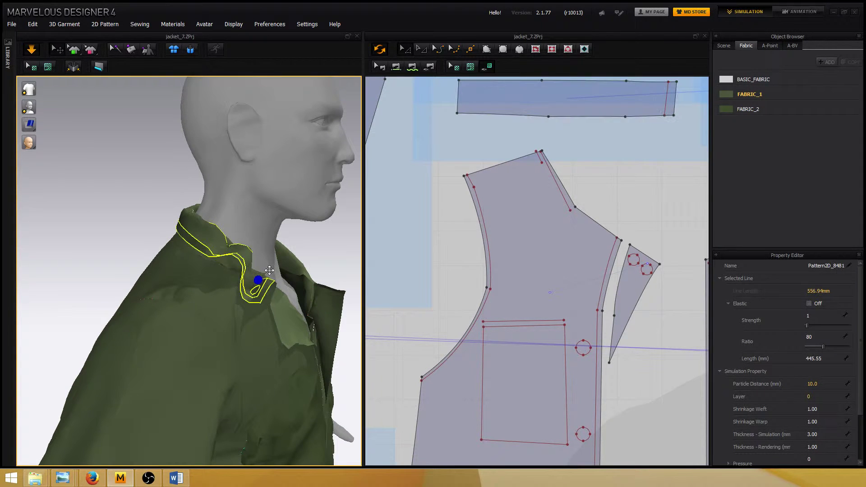
pyautogui.scroll(-2, 334, 261)
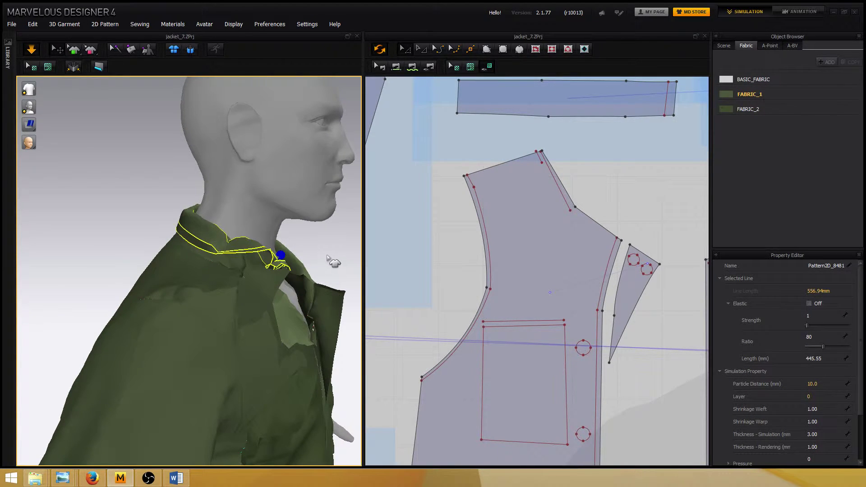
pyautogui.moveTo(334, 262); pyautogui.dragTo(313, 246, button='right')
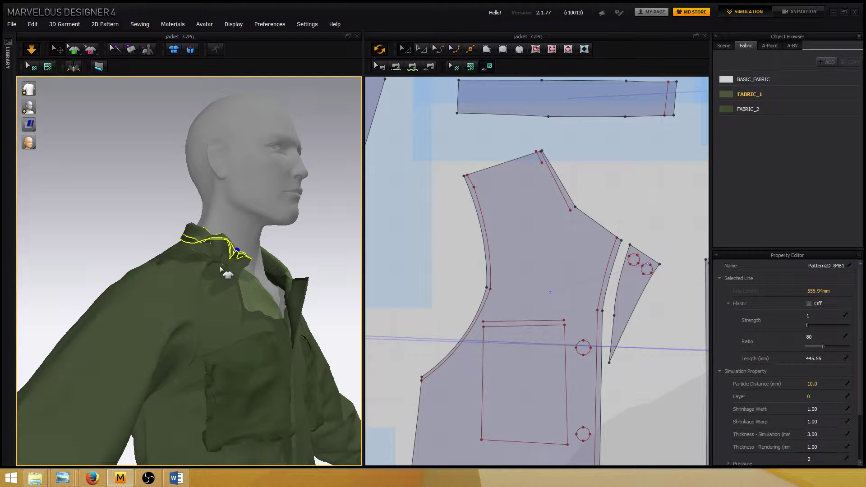
# Tug the front panel's fabric below the collar near the shoulder to smooth the creases.
pyautogui.click(219, 276)
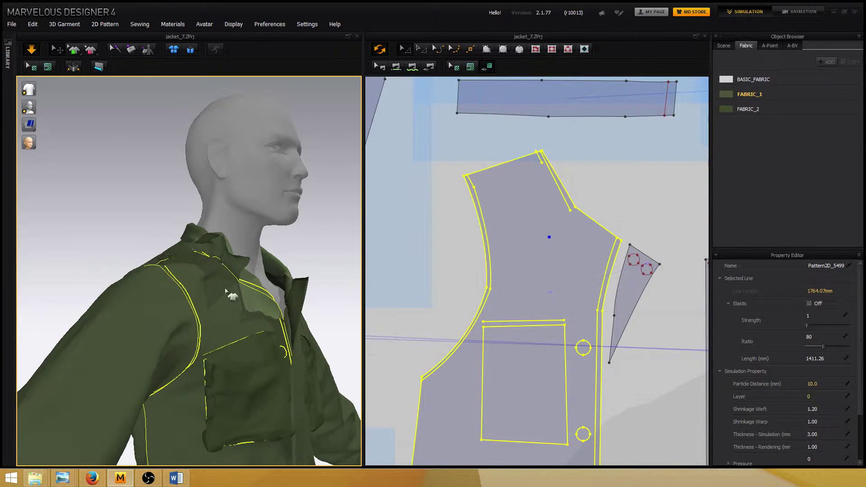
pyautogui.moveTo(207, 276); pyautogui.dragTo(271, 263, button='right')
pyautogui.moveTo(194, 286); pyautogui.dragTo(215, 287, button='right')
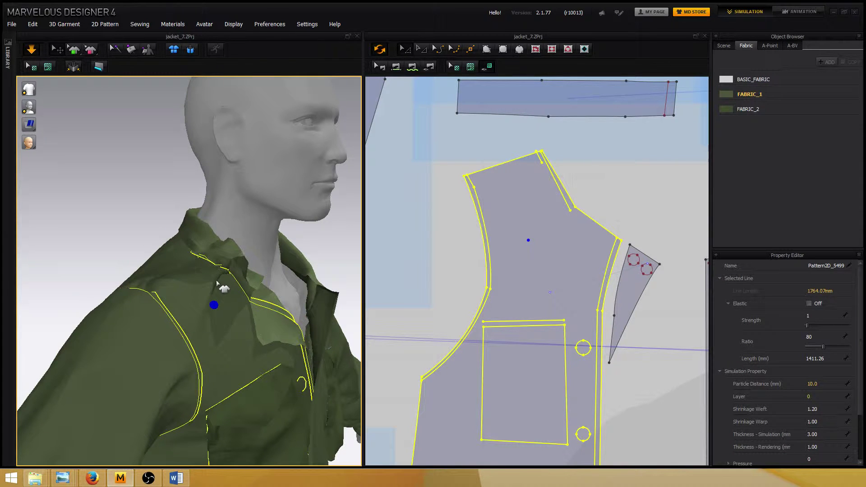
# Move the point on the lower collar strip's bottom edge to shorten the segment sewn to the front panel's steep neckline edge to about 73 mm.
pyautogui.click(614, 159)
pyautogui.click(396, 67)
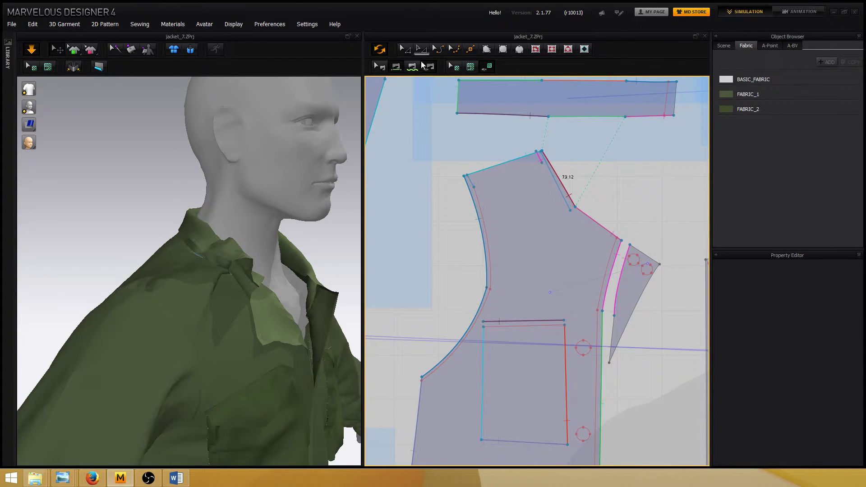
pyautogui.click(407, 50)
pyautogui.click(560, 182)
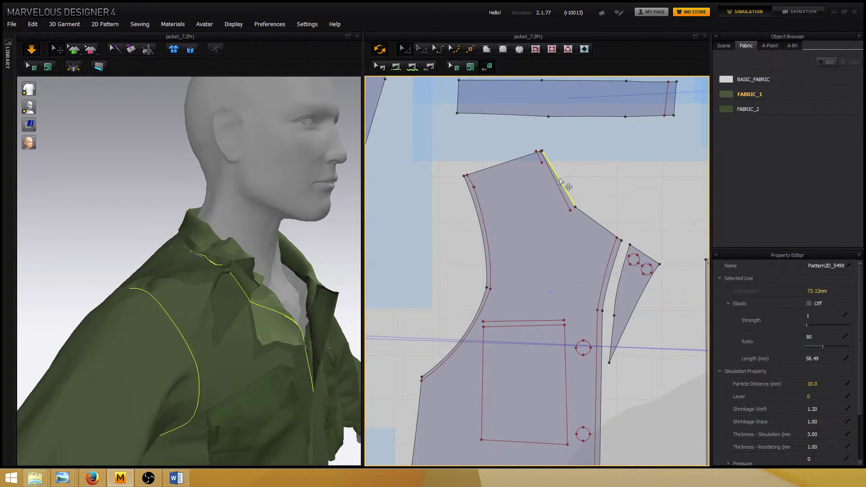
pyautogui.click(586, 118)
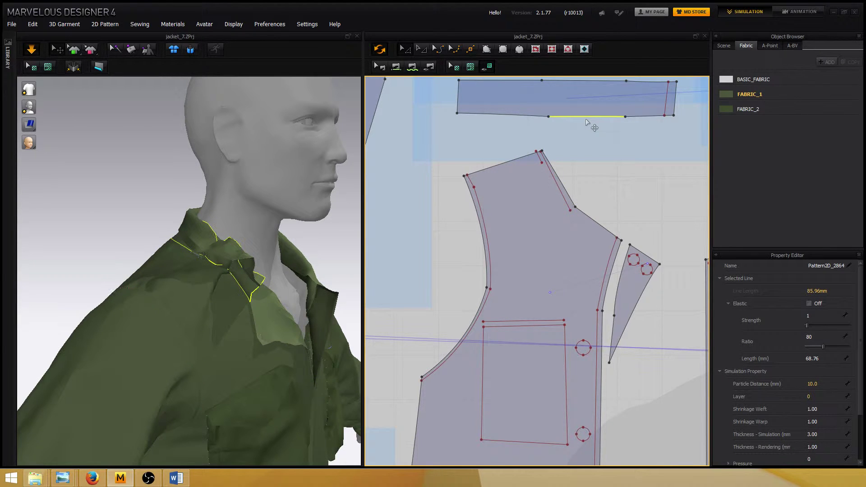
pyautogui.moveTo(629, 145); pyautogui.dragTo(590, 198, button='right')
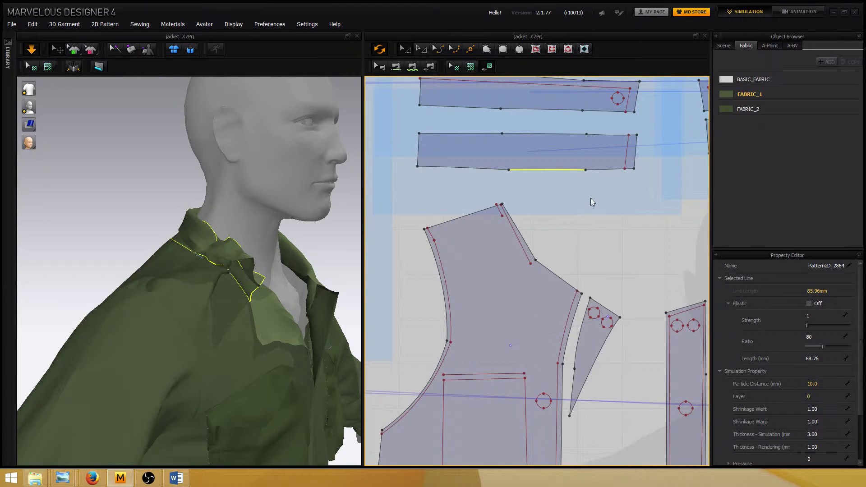
pyautogui.click(588, 198)
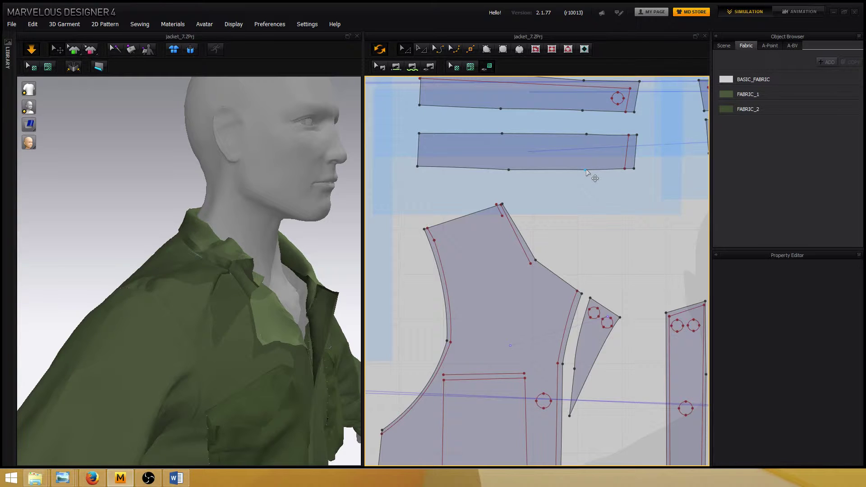
pyautogui.click(586, 169)
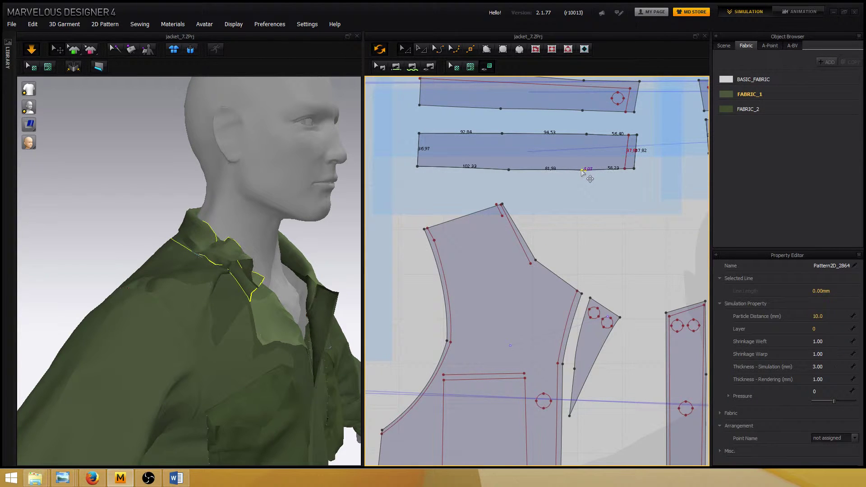
pyautogui.moveTo(578, 171); pyautogui.dragTo(575, 170)
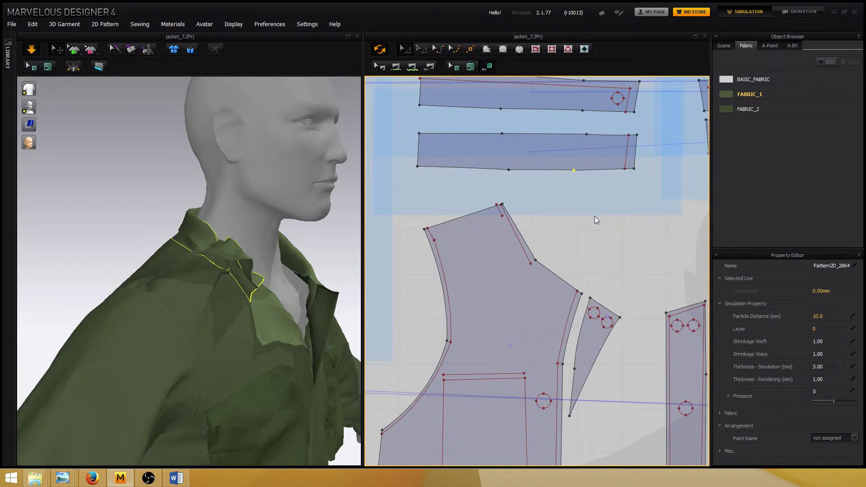
pyautogui.rightClick(525, 210)
pyautogui.moveTo(324, 250); pyautogui.dragTo(340, 234, button='right')
pyautogui.moveTo(201, 294); pyautogui.dragTo(324, 245, button='right')
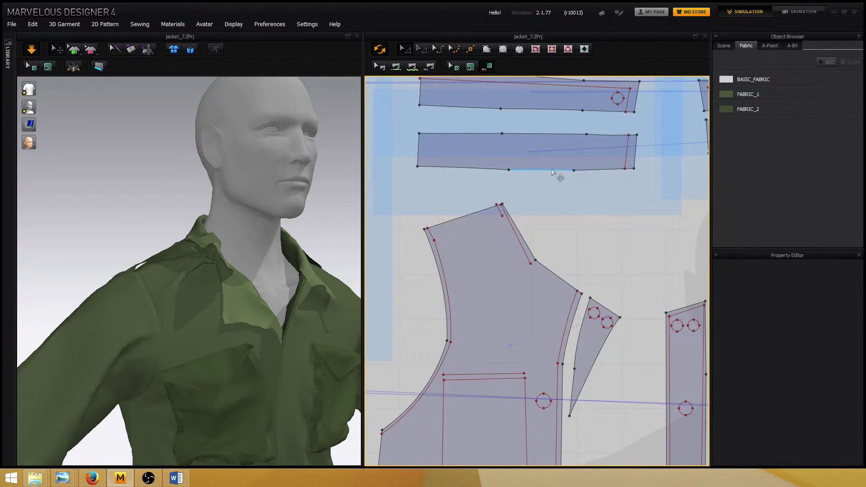
# Compare the length of the lower collar strip's front bottom segment with the front panel neckline edge sewn to it.
pyautogui.click(413, 67)
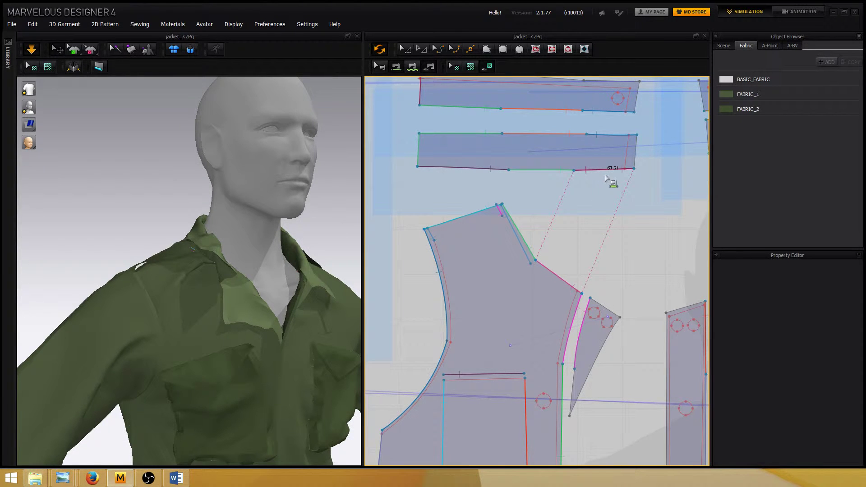
pyautogui.click(606, 177)
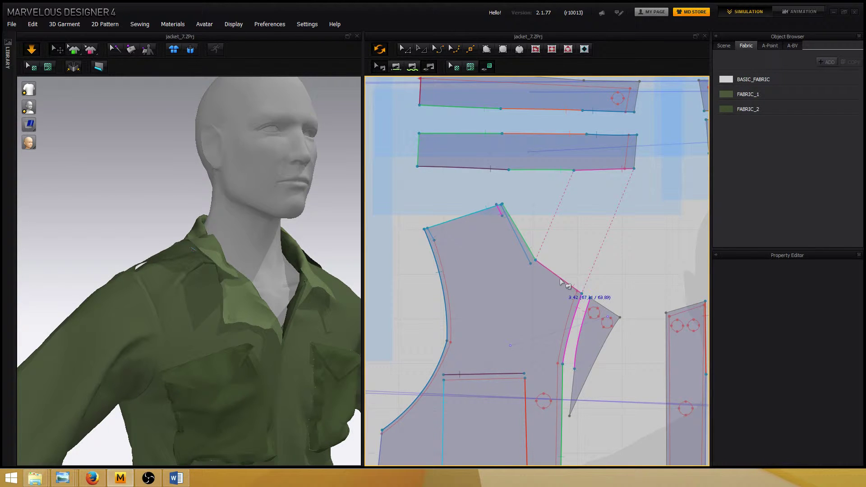
pyautogui.click(395, 67)
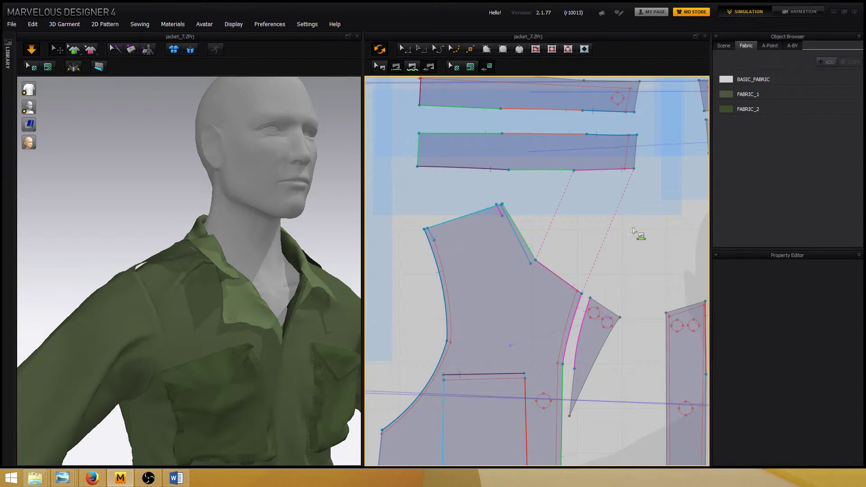
pyautogui.click(634, 171)
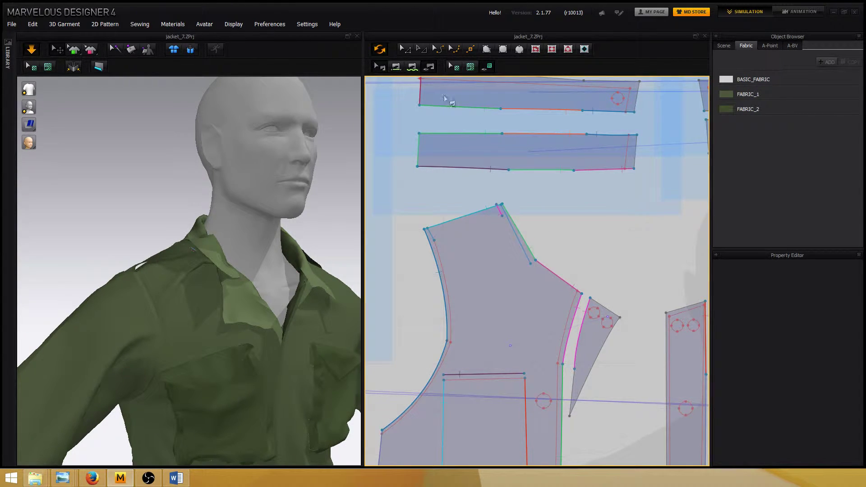
pyautogui.press('a')
pyautogui.click(598, 171)
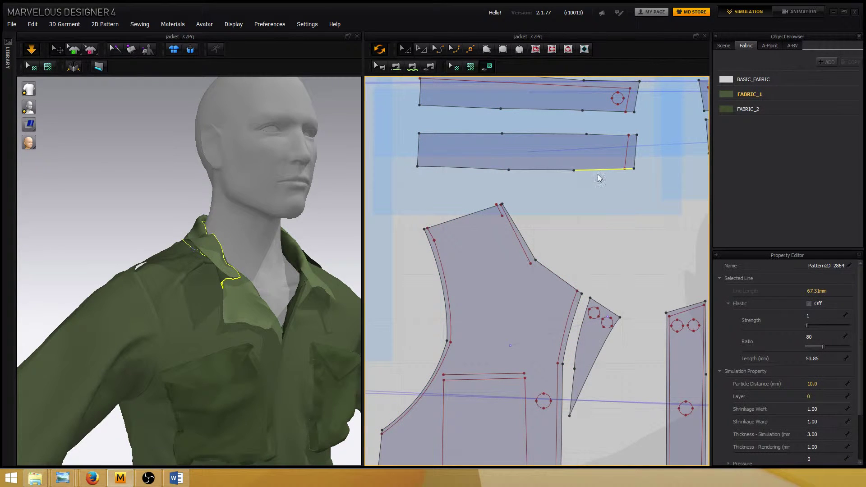
pyautogui.click(562, 283)
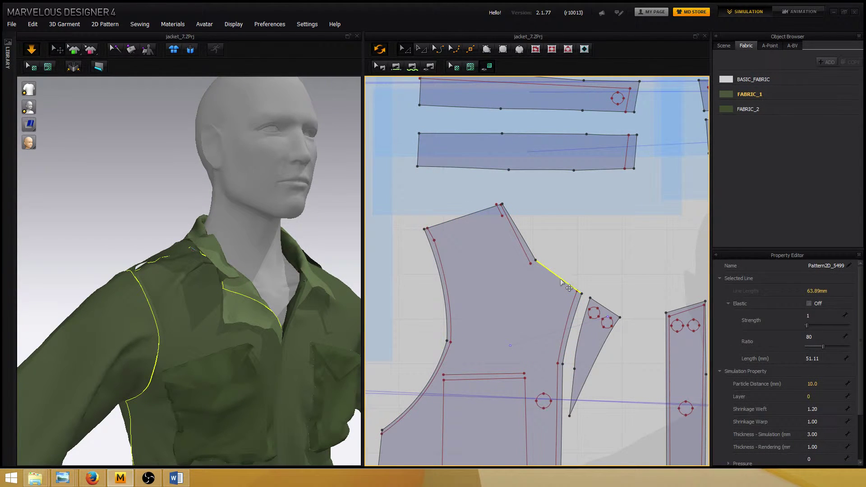
# Try to shift the lower collar strip's front end edge and its parallel internal line inward.
pyautogui.moveTo(611, 234); pyautogui.dragTo(591, 239, button='middle')
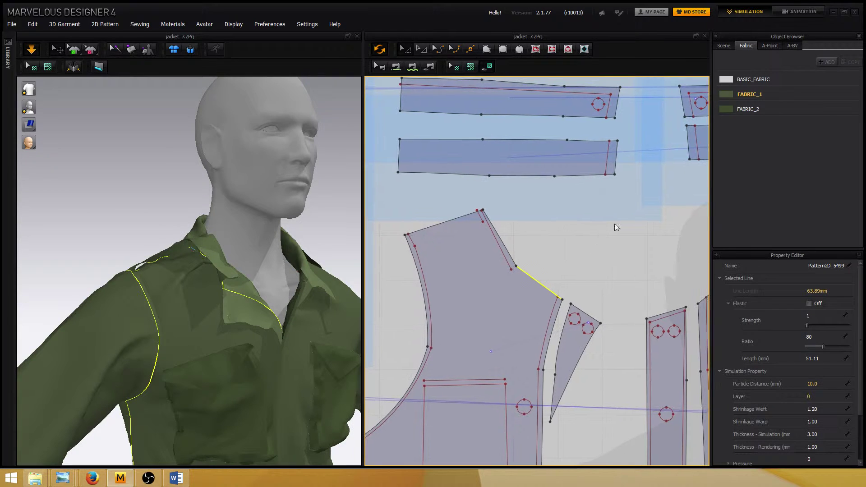
pyautogui.click(616, 148)
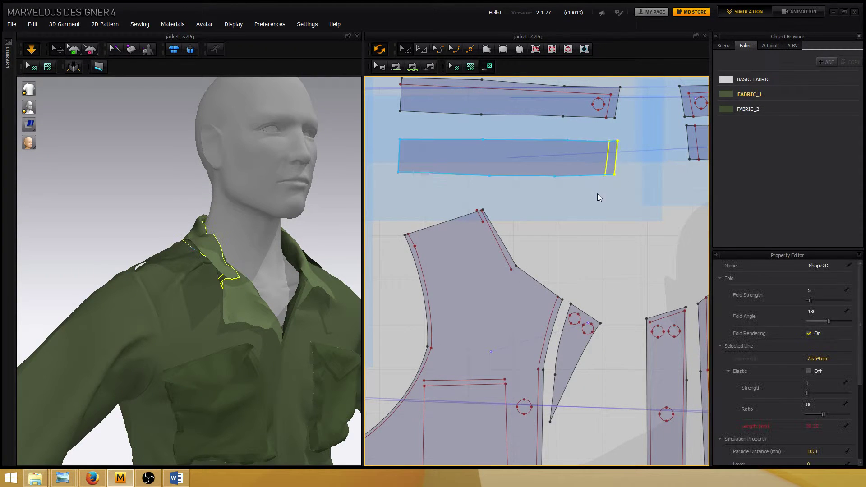
pyautogui.moveTo(617, 154); pyautogui.dragTo(623, 163)
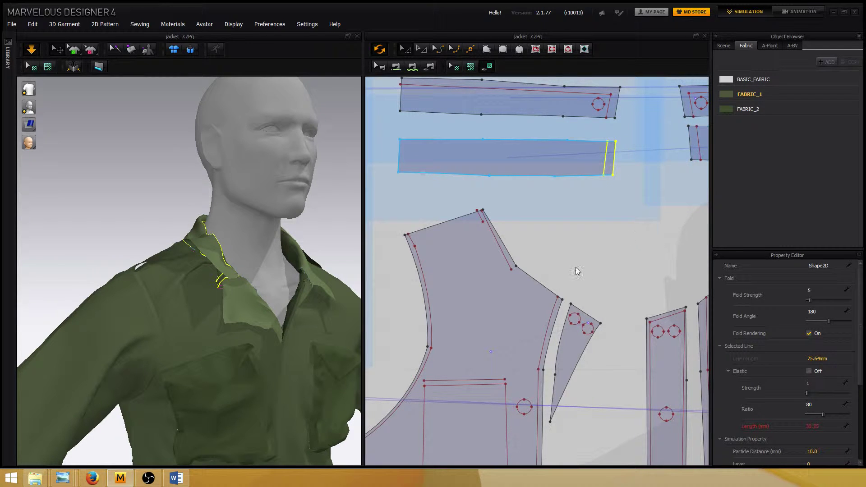
# Shift the lower collar strip's front end edge and its parallel internal line inward by about 3 mm to match the front neckline edge.
pyautogui.click(536, 281)
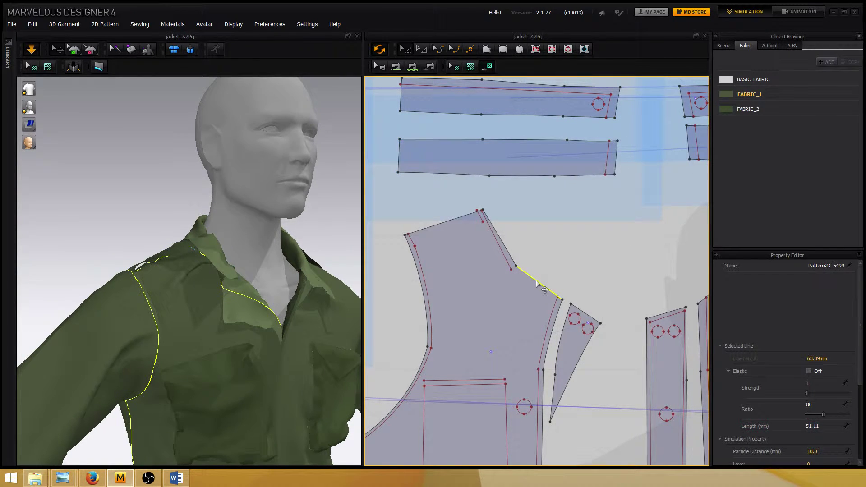
pyautogui.click(587, 175)
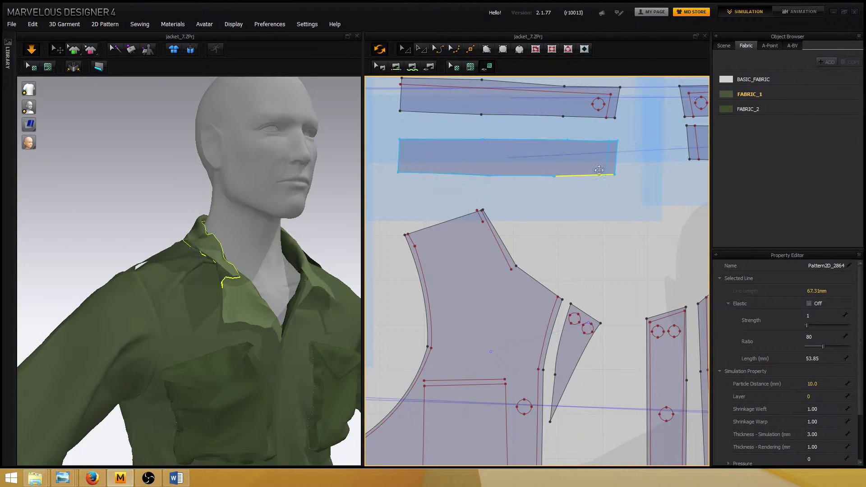
pyautogui.click(595, 188)
pyautogui.click(615, 160)
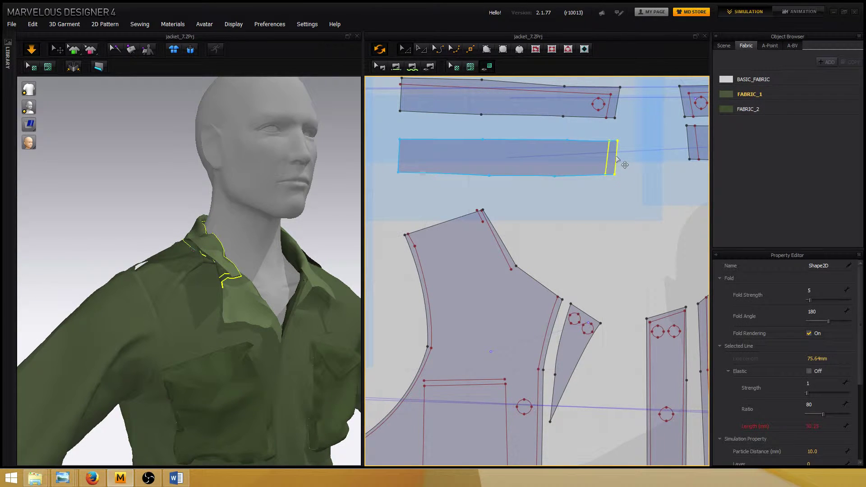
pyautogui.moveTo(614, 157); pyautogui.dragTo(613, 157)
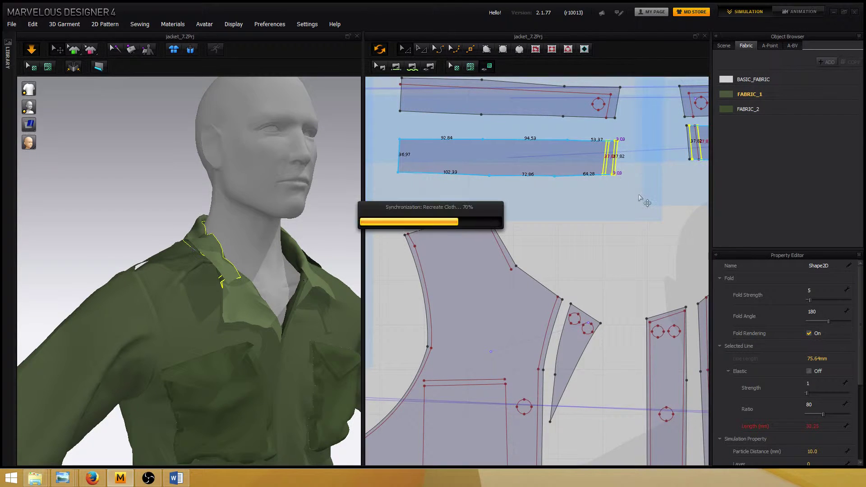
# Tug the simulated collar and front shoulder fabric to settle the resized collar, checking its drape from the side and front.
pyautogui.click(347, 265)
pyautogui.moveTo(245, 293); pyautogui.dragTo(306, 239, button='right')
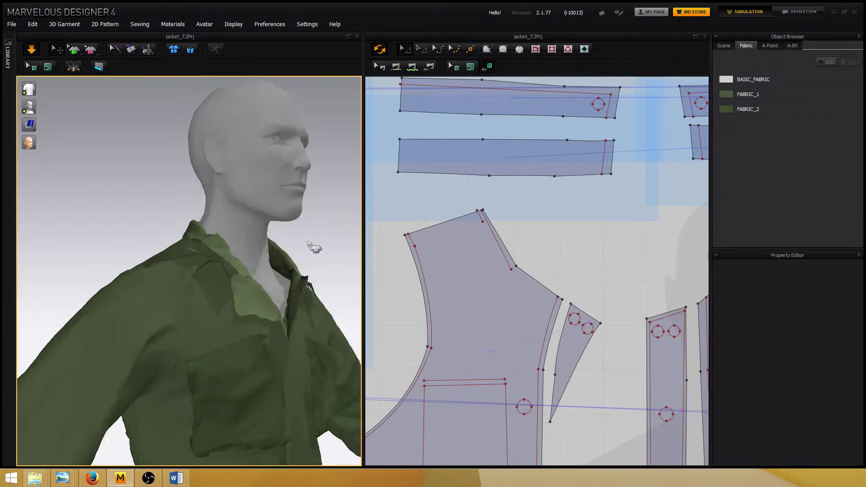
pyautogui.click(215, 272)
pyautogui.moveTo(307, 269); pyautogui.dragTo(344, 245, button='right')
pyautogui.moveTo(225, 273); pyautogui.dragTo(255, 280, button='right')
# Tug the top of the button placket, the front panel's chest and the upper collar strip to settle the collar's drape.
pyautogui.click(254, 283)
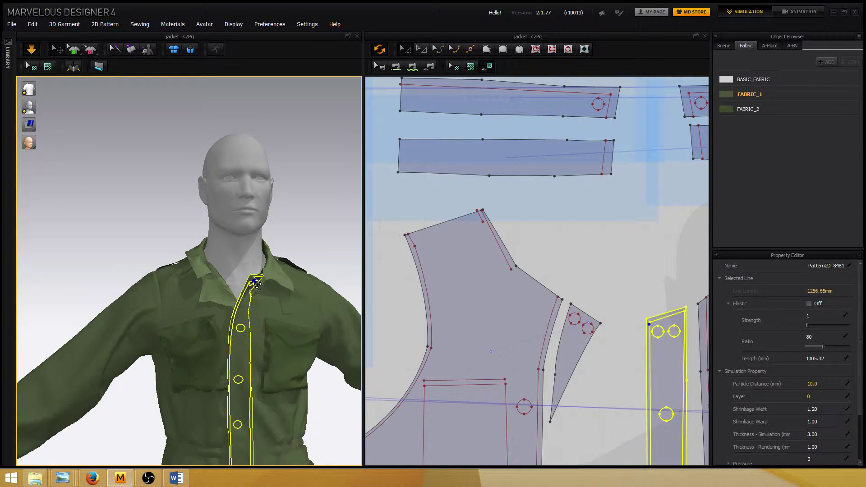
pyautogui.moveTo(294, 240); pyautogui.dragTo(206, 303, button='right')
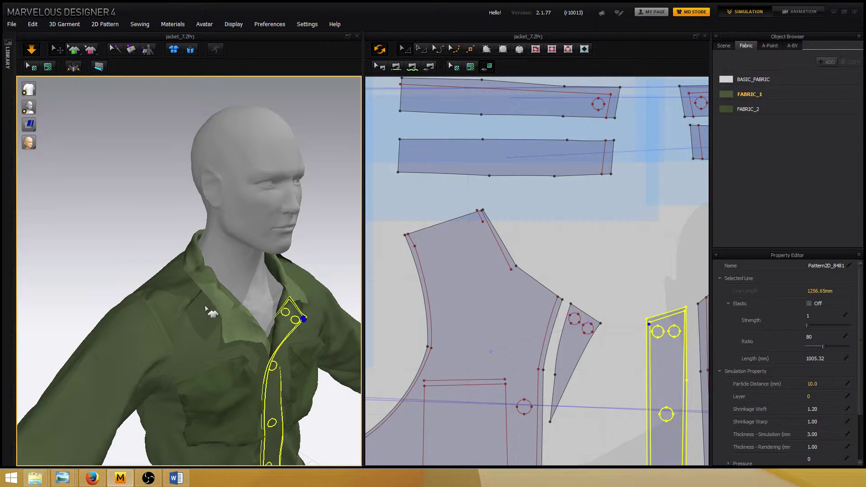
pyautogui.click(207, 314)
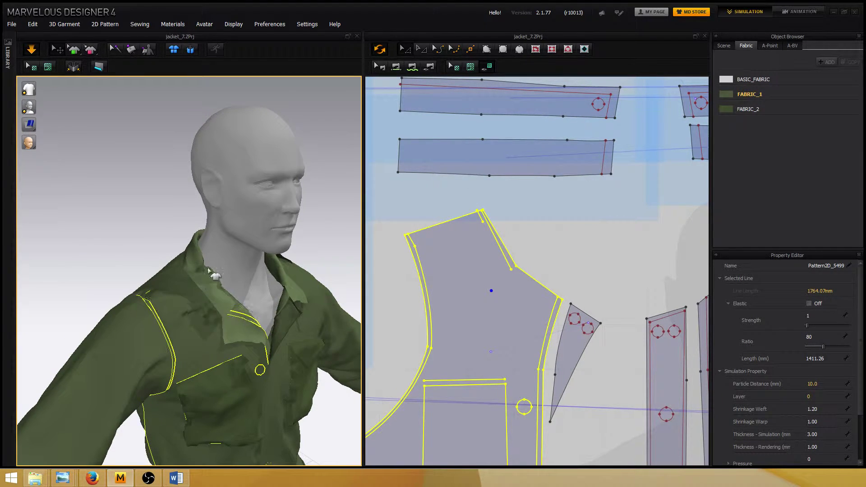
pyautogui.click(206, 256)
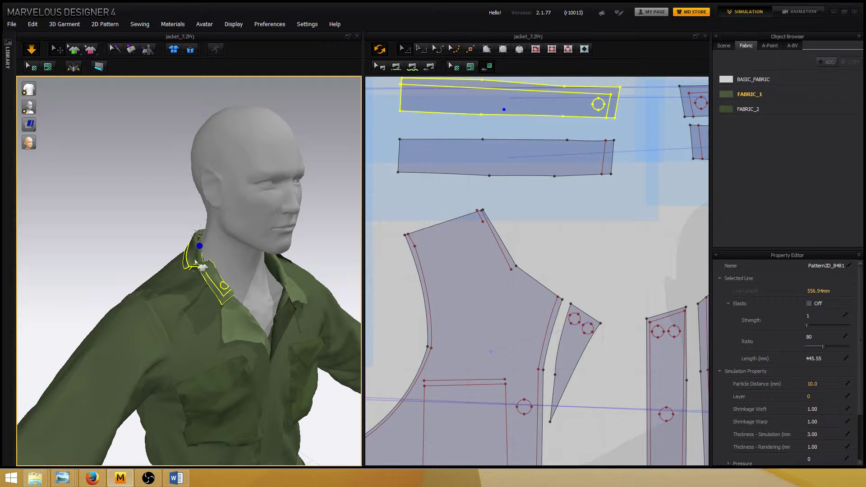
pyautogui.moveTo(314, 256); pyautogui.dragTo(335, 235, button='right')
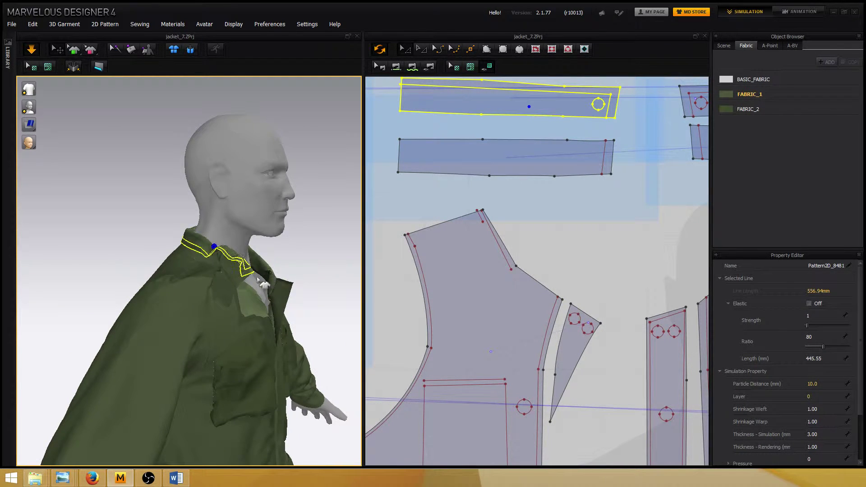
# Inspect the seams joining the collar strips to the front panel's neckline with the sewing lines displayed.
pyautogui.click(419, 209)
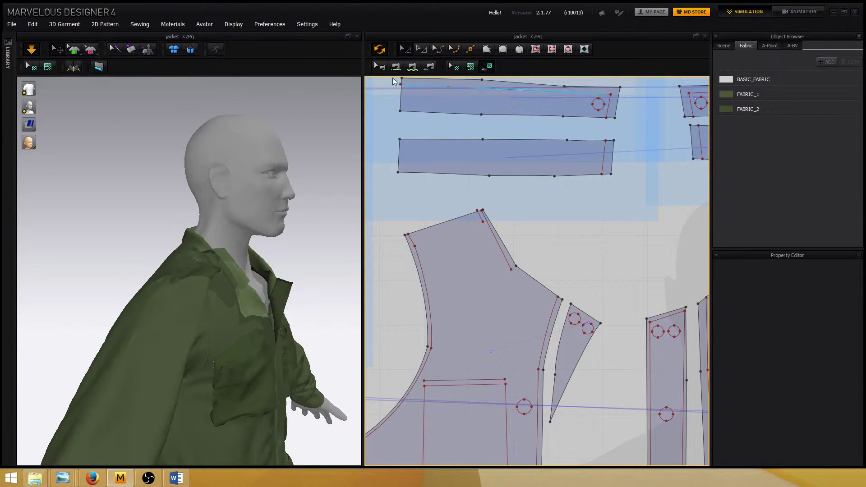
pyautogui.press('n')
pyautogui.click(472, 221)
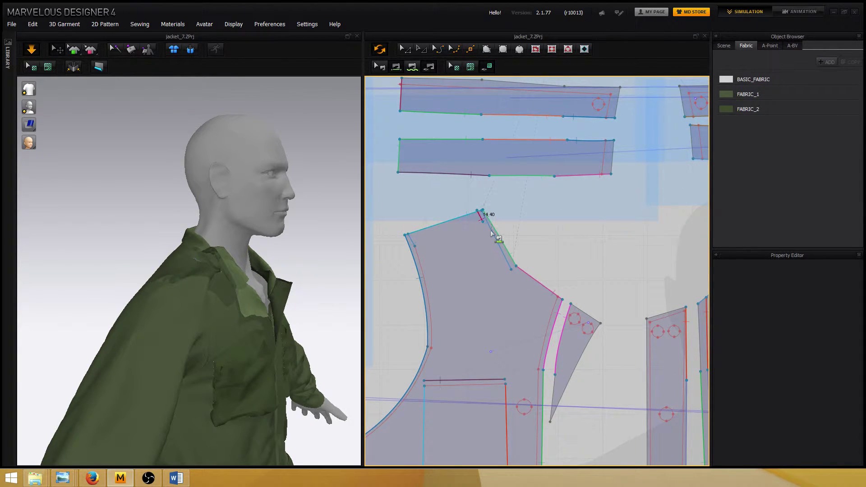
pyautogui.scroll(-5, 536, 282)
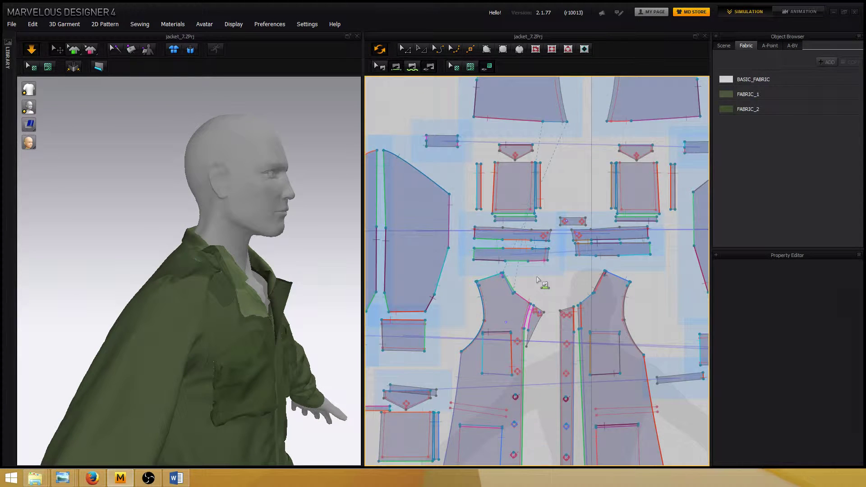
pyautogui.scroll(2, 543, 280)
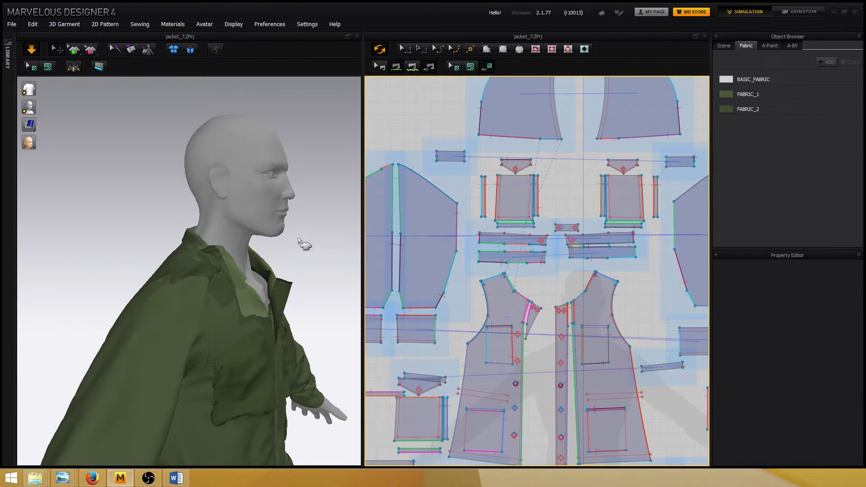
pyautogui.scroll(3, 303, 248)
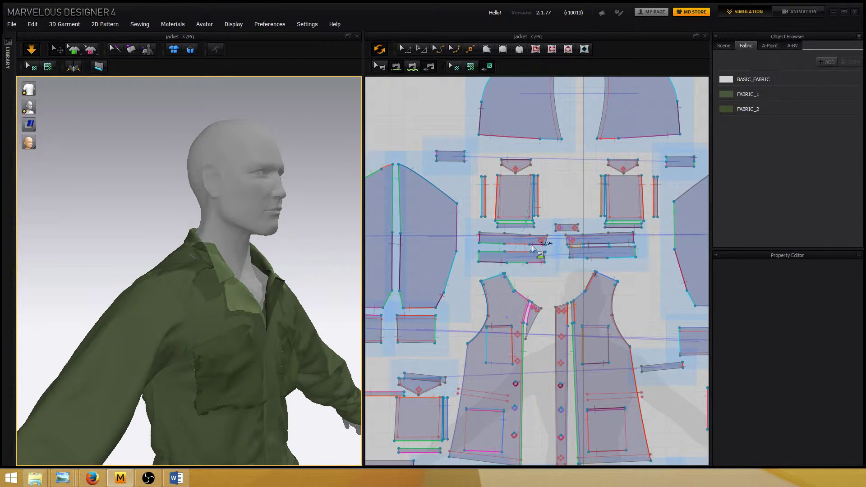
pyautogui.scroll(-1, 303, 241)
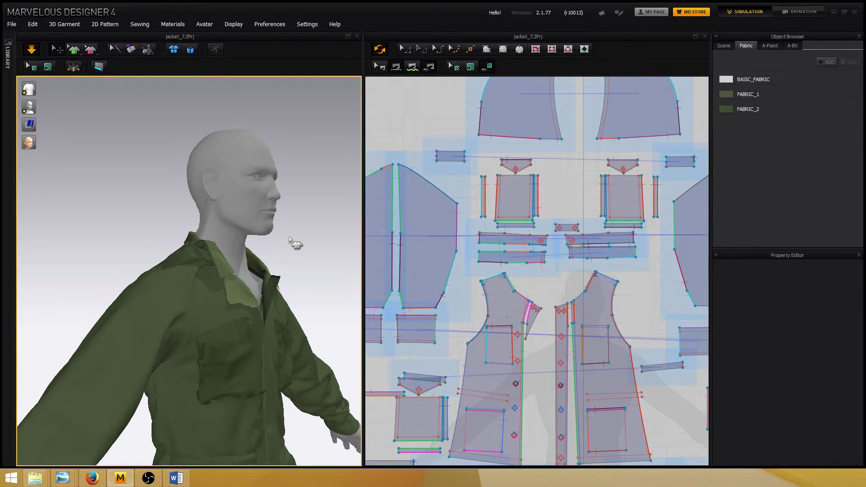
# Pull the front panel's shoulder and neckline fabric out from under the collar to loosen the bunched area.
pyautogui.click(211, 291)
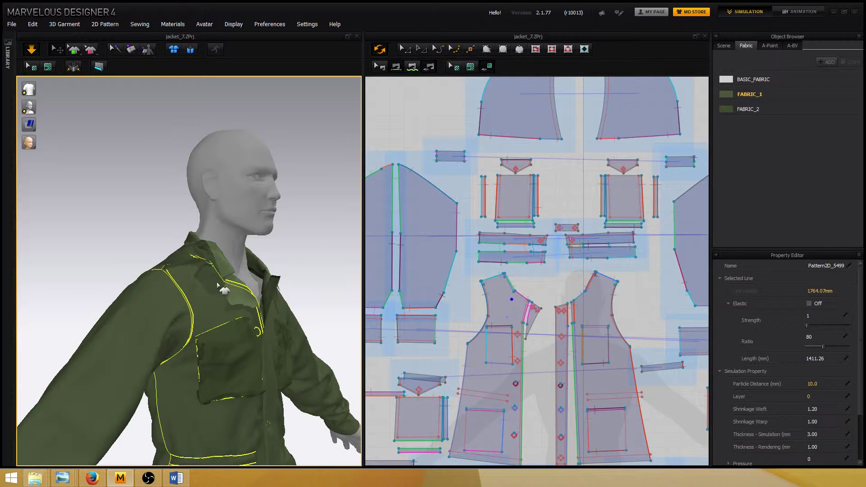
pyautogui.moveTo(215, 282); pyautogui.dragTo(211, 277)
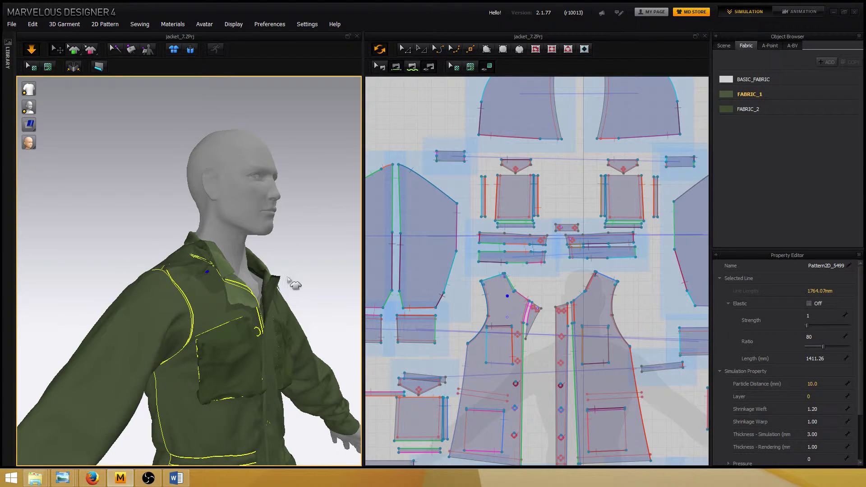
pyautogui.scroll(5, 290, 279)
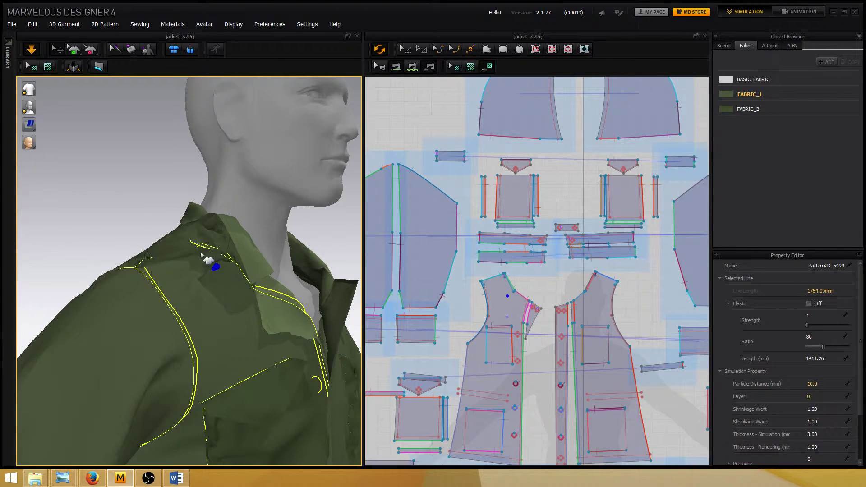
pyautogui.scroll(2, 225, 270)
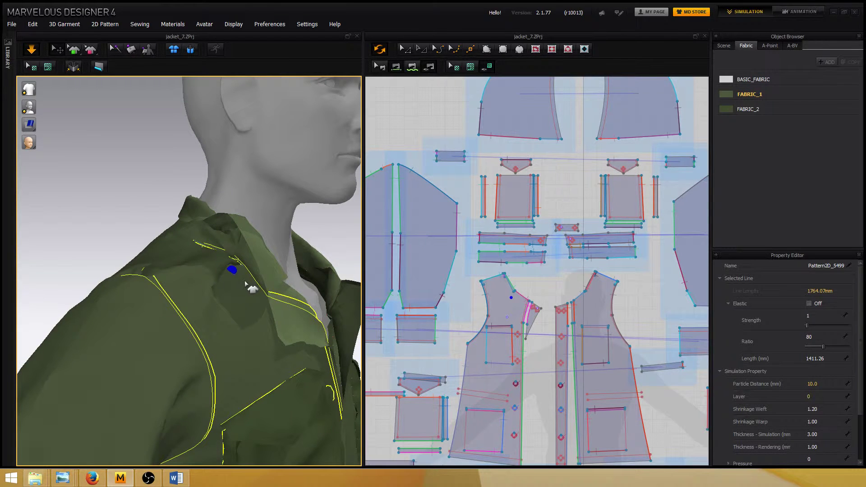
pyautogui.scroll(2, 243, 264)
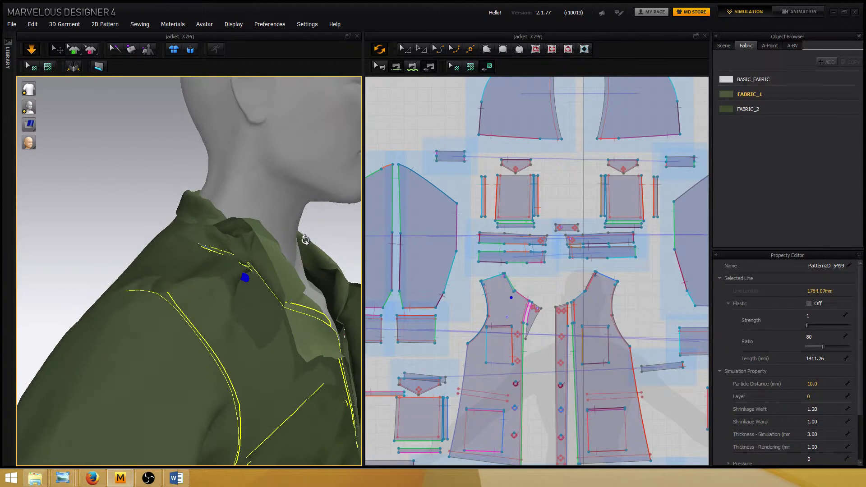
pyautogui.click(238, 236)
pyautogui.moveTo(238, 232); pyautogui.dragTo(237, 222)
pyautogui.moveTo(251, 266); pyautogui.dragTo(274, 258)
pyautogui.click(243, 262)
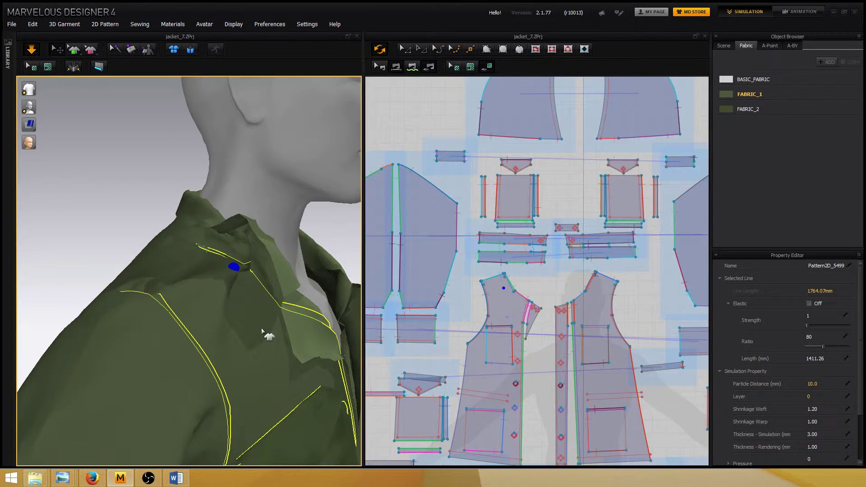
# Pull the bunched collar fabric outward where it meets the shoulder.
pyautogui.moveTo(265, 329); pyautogui.dragTo(236, 286, button='right')
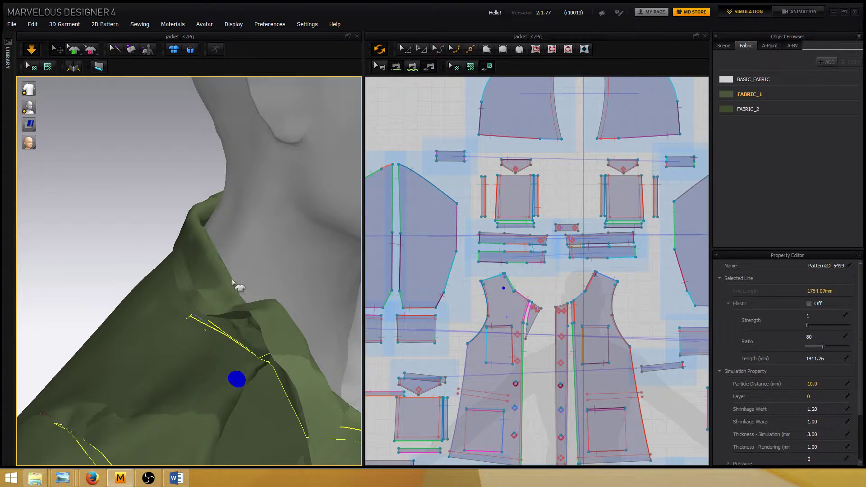
pyautogui.moveTo(248, 303); pyautogui.dragTo(199, 288)
pyautogui.moveTo(199, 288)
pyautogui.mouseDown(button='right')
pyautogui.moveTo(147, 276)
pyautogui.moveTo(121, 282)
pyautogui.moveTo(174, 276)
pyautogui.moveTo(207, 290)
pyautogui.mouseUp(button='right')
pyautogui.moveTo(323, 263); pyautogui.dragTo(167, 339, button='right')
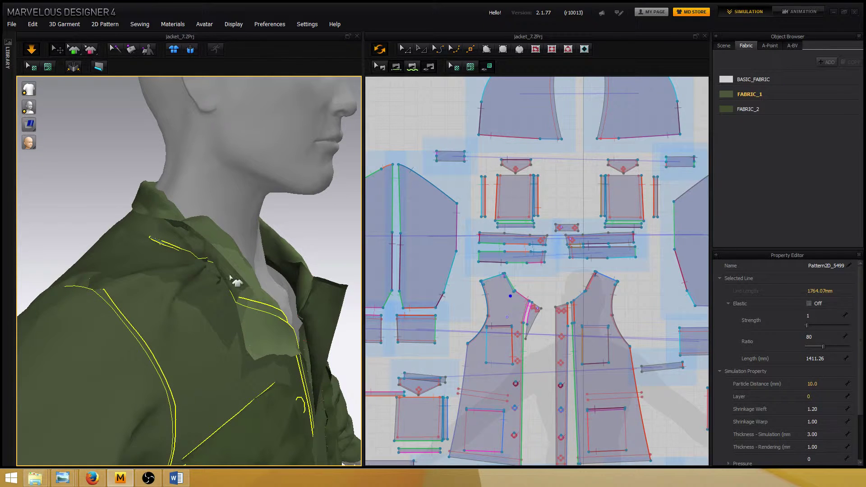
# Pull the front panel's neckline fabric and the lower collar strip to straighten the fold beneath the collar.
pyautogui.moveTo(230, 279); pyautogui.dragTo(194, 275)
pyautogui.moveTo(208, 285); pyautogui.dragTo(224, 231)
pyautogui.moveTo(212, 262); pyautogui.dragTo(189, 242)
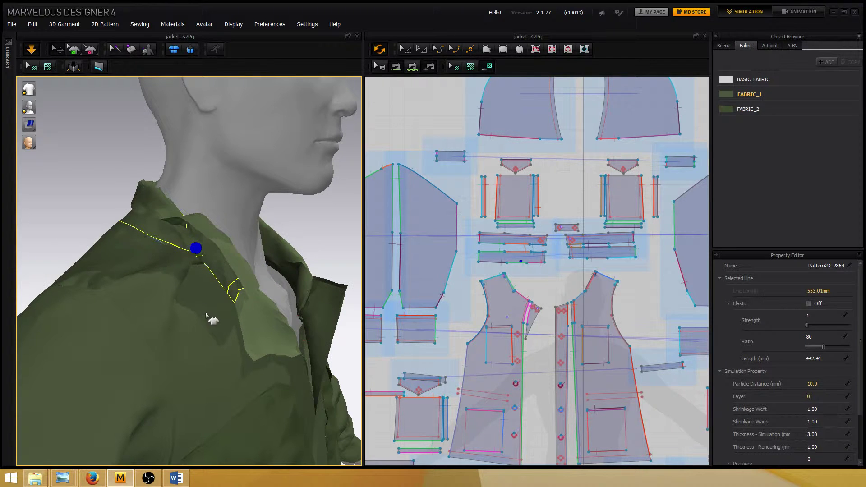
# Tug the front panel fabric just below the collar fold toward the shoulder to smooth the remaining bunching.
pyautogui.moveTo(257, 244); pyautogui.dragTo(195, 264, button='right')
pyautogui.scroll(-2, 155, 247)
pyautogui.moveTo(211, 263)
pyautogui.mouseDown()
pyautogui.moveTo(217, 280)
pyautogui.moveTo(197, 299)
pyautogui.moveTo(159, 283)
pyautogui.moveTo(202, 276)
pyautogui.moveTo(210, 267)
pyautogui.moveTo(197, 303)
pyautogui.moveTo(201, 265)
pyautogui.moveTo(187, 275)
pyautogui.moveTo(213, 273)
pyautogui.moveTo(206, 286)
pyautogui.moveTo(208, 276)
pyautogui.mouseUp()
pyautogui.moveTo(219, 173); pyautogui.dragTo(242, 171, button='right')
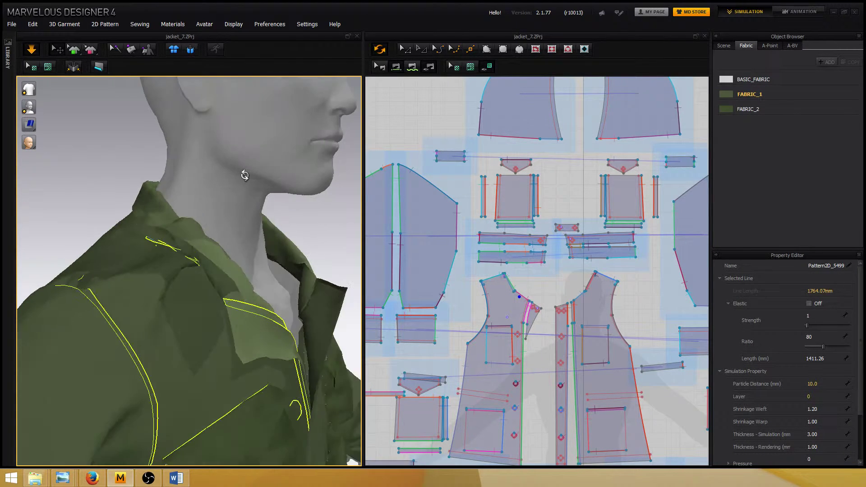
pyautogui.click(182, 268)
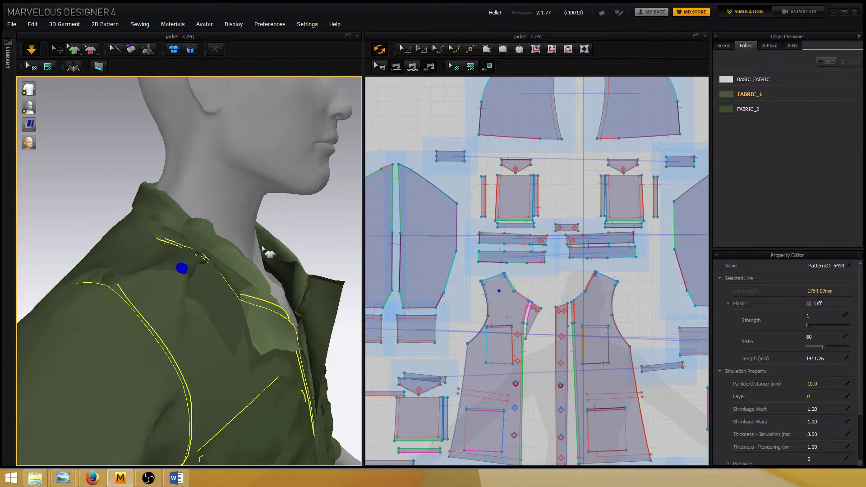
pyautogui.scroll(-2, 198, 331)
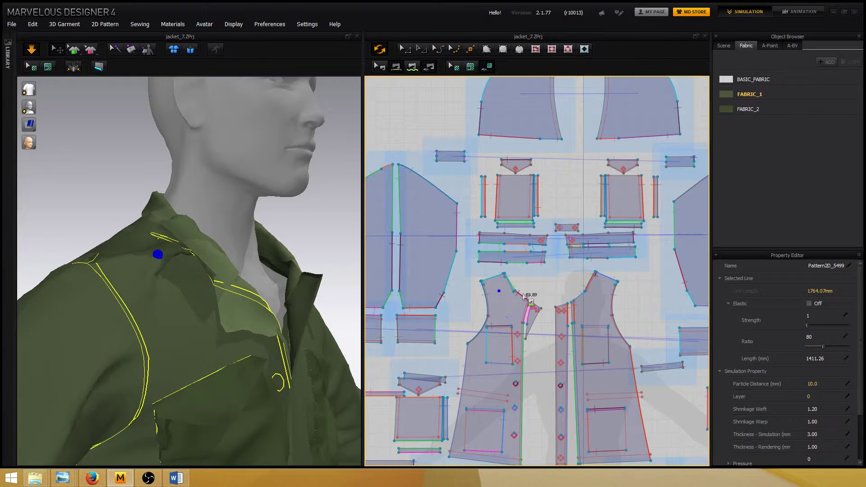
# Compare the lower collar strip's bottom segments with the front panel neckline and back yoke neckline edges sewn to them.
pyautogui.click(402, 54)
pyautogui.click(496, 280)
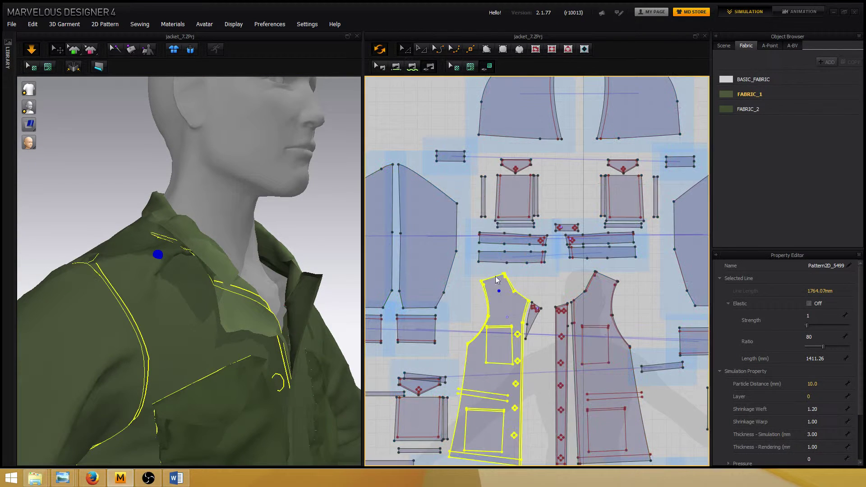
pyautogui.click(534, 278)
pyautogui.click(502, 310)
pyautogui.scroll(3, 532, 278)
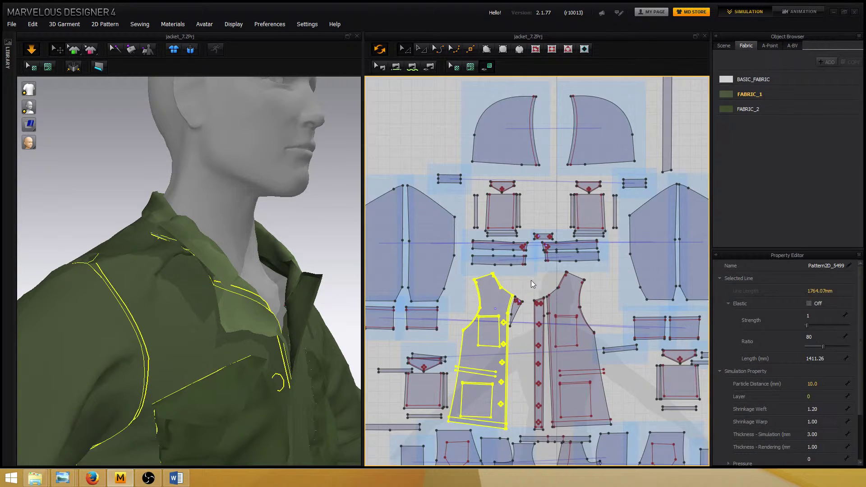
pyautogui.moveTo(497, 274); pyautogui.dragTo(510, 272, button='middle')
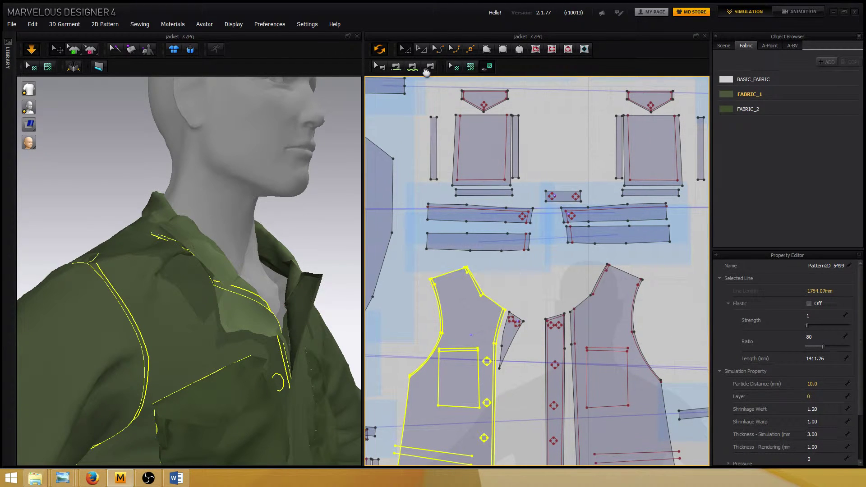
pyautogui.click(396, 67)
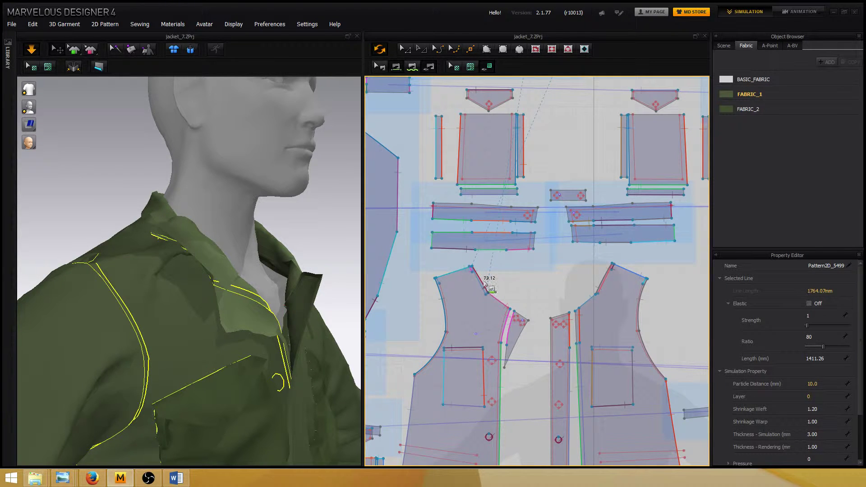
pyautogui.click(525, 267)
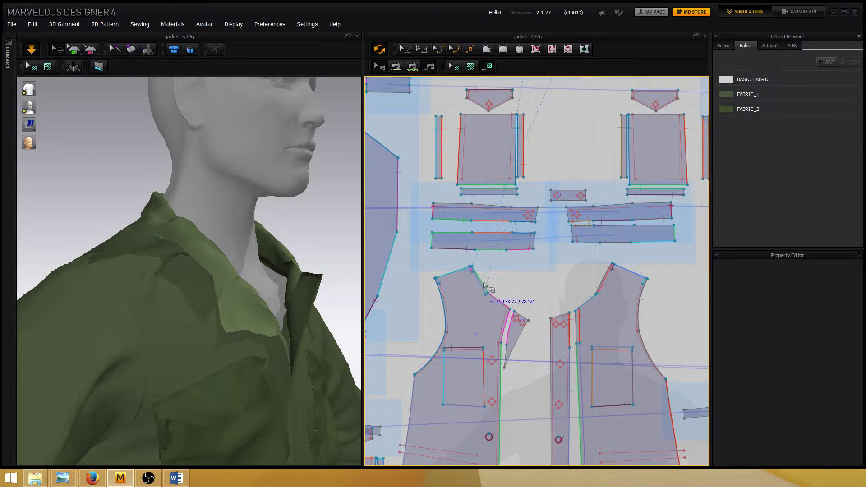
pyautogui.click(503, 303)
pyautogui.scroll(-4, 493, 261)
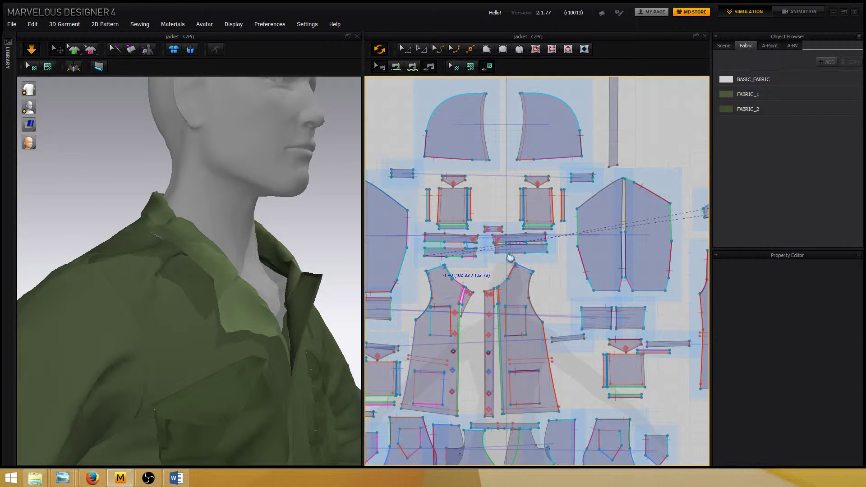
pyautogui.scroll(-2, 462, 261)
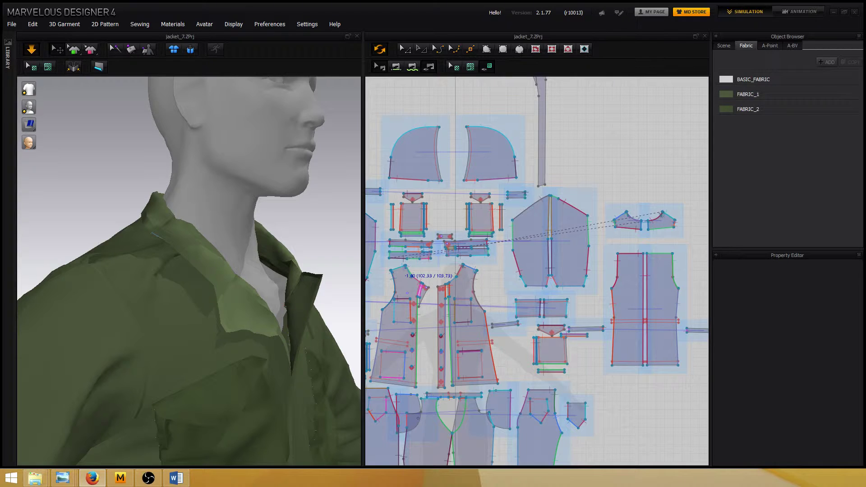
# Pull the front panel fabric below the collar toward the shoulder to relax the collar seam, and check the resulting drape.
pyautogui.click(44, 257)
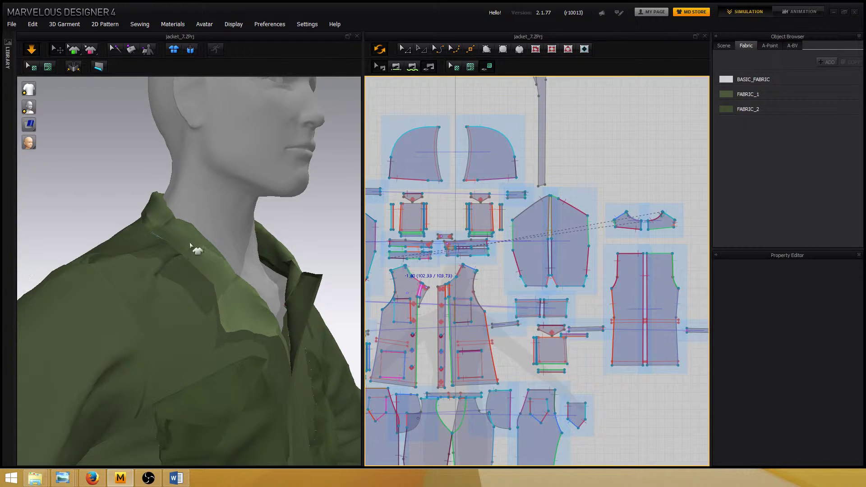
pyautogui.moveTo(145, 198)
pyautogui.mouseDown(button='right')
pyautogui.moveTo(165, 196)
pyautogui.moveTo(149, 204)
pyautogui.mouseUp(button='right')
pyautogui.click(223, 276)
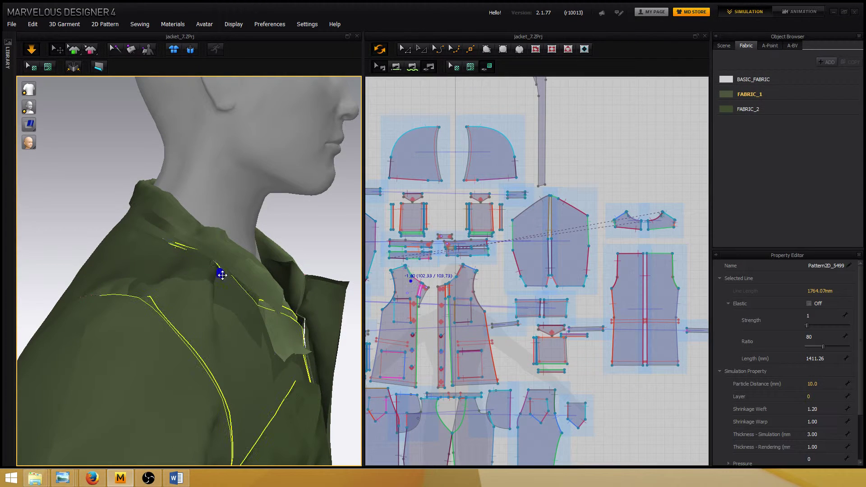
pyautogui.moveTo(228, 279)
pyautogui.mouseDown()
pyautogui.moveTo(285, 292)
pyautogui.moveTo(232, 286)
pyautogui.moveTo(223, 272)
pyautogui.mouseUp()
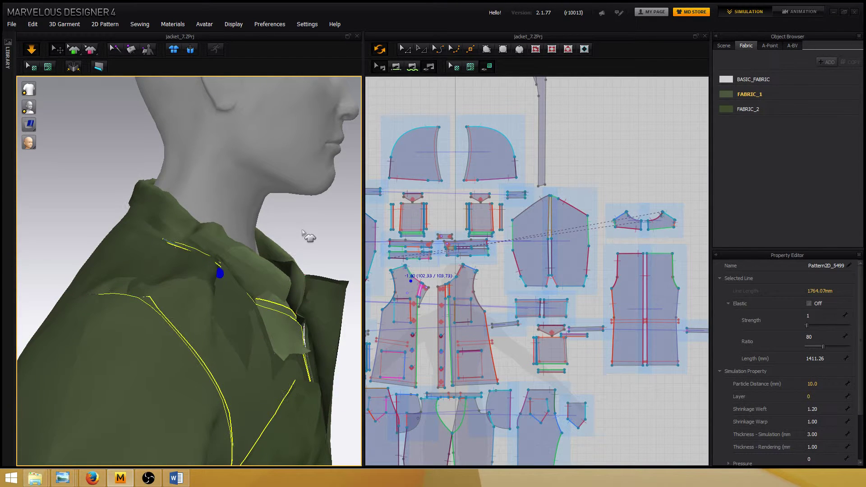
pyautogui.moveTo(305, 236); pyautogui.dragTo(265, 212, button='right')
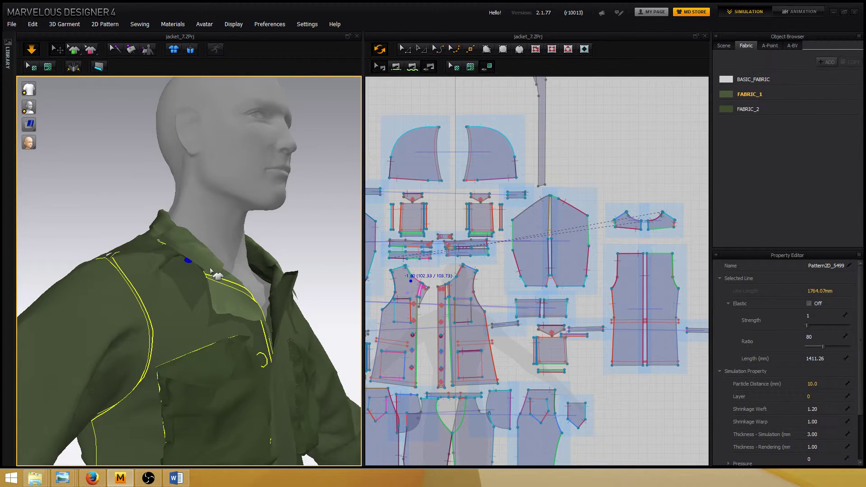
# Pull the collar fabric upward at the side of the neck and check the collar's drape from the front and side.
pyautogui.moveTo(223, 269); pyautogui.dragTo(102, 241, button='right')
pyautogui.scroll(2, 120, 244)
pyautogui.click(120, 243)
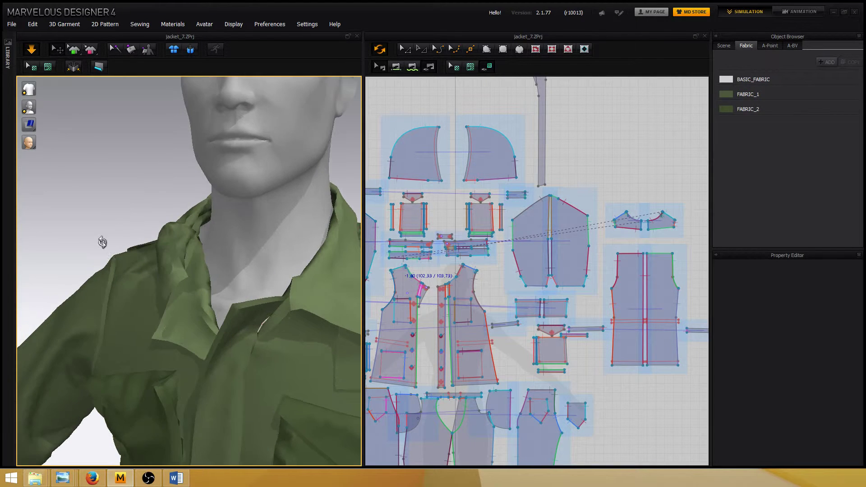
pyautogui.moveTo(184, 244); pyautogui.dragTo(189, 242, button='right')
pyautogui.moveTo(198, 240); pyautogui.dragTo(199, 197)
pyautogui.scroll(-2, 115, 209)
pyautogui.moveTo(116, 209); pyautogui.dragTo(190, 193, button='right')
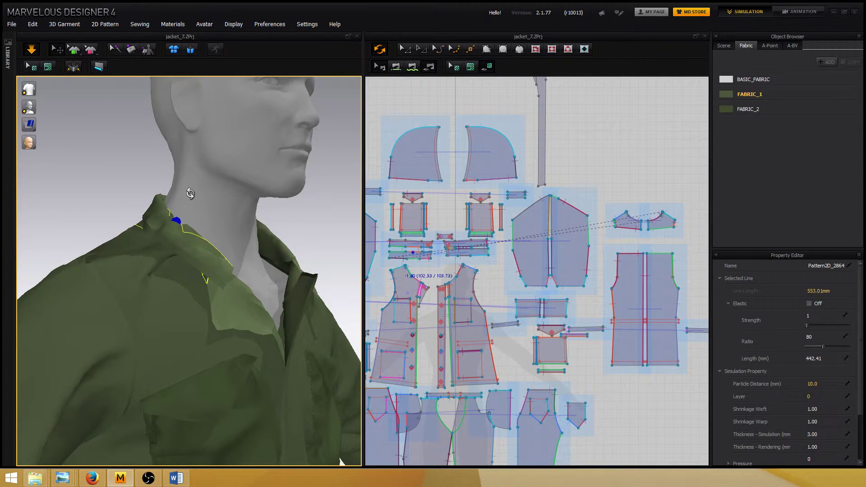
pyautogui.moveTo(166, 274); pyautogui.dragTo(143, 286, button='right')
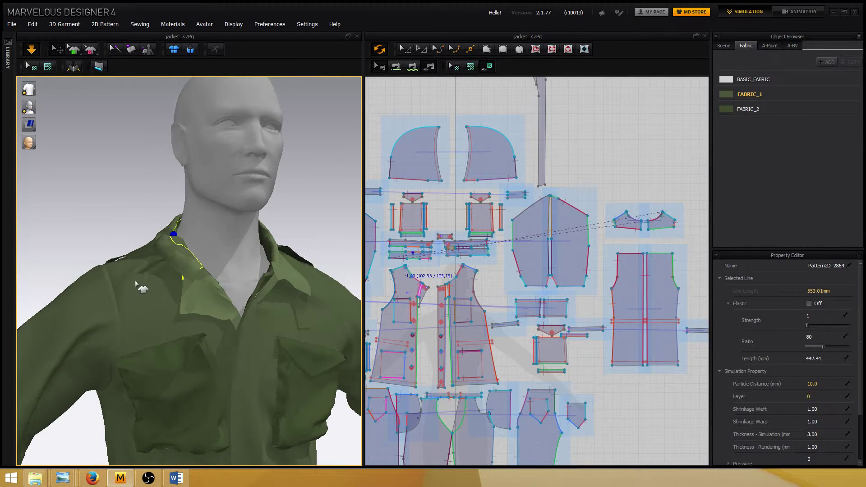
pyautogui.moveTo(113, 209); pyautogui.dragTo(195, 262, button='right')
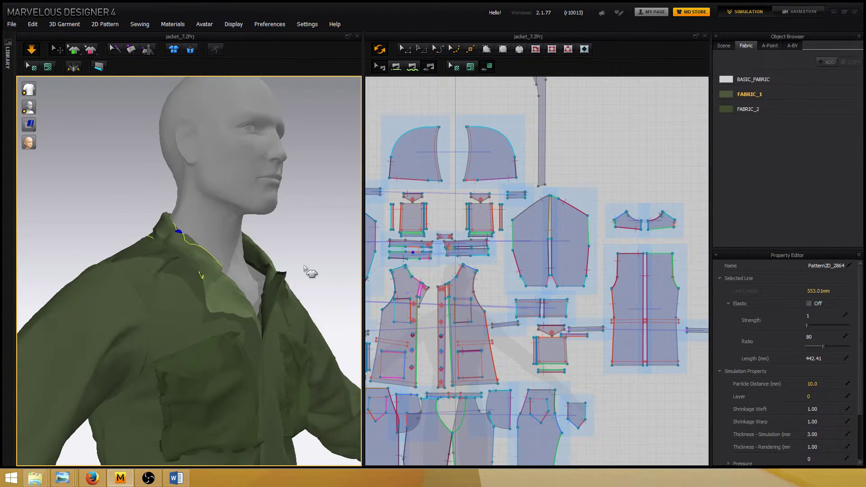
pyautogui.moveTo(303, 267)
pyautogui.mouseDown(button='right')
pyautogui.moveTo(228, 282)
pyautogui.moveTo(278, 266)
pyautogui.moveTo(233, 271)
pyautogui.moveTo(297, 265)
pyautogui.mouseUp(button='right')
# Delete the two internal lines beside the neckline and shoulder corner of the front panel.
pyautogui.scroll(-2, 227, 281)
pyautogui.scroll(-3, 468, 280)
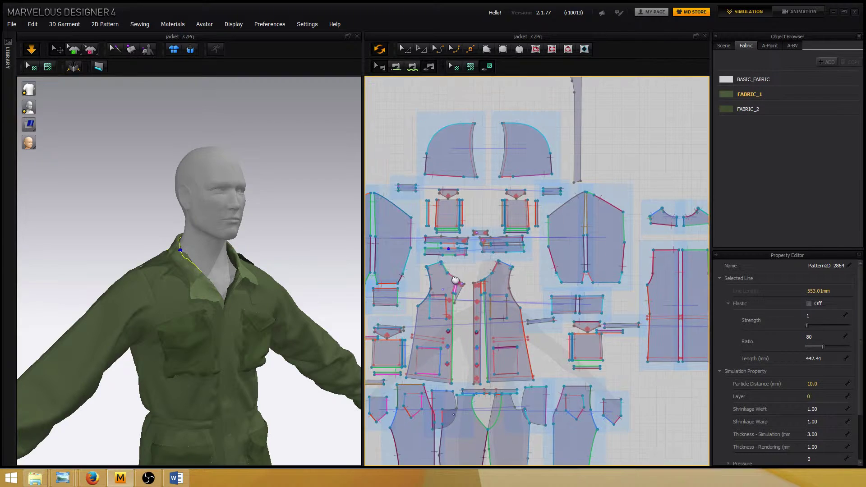
pyautogui.scroll(10, 469, 279)
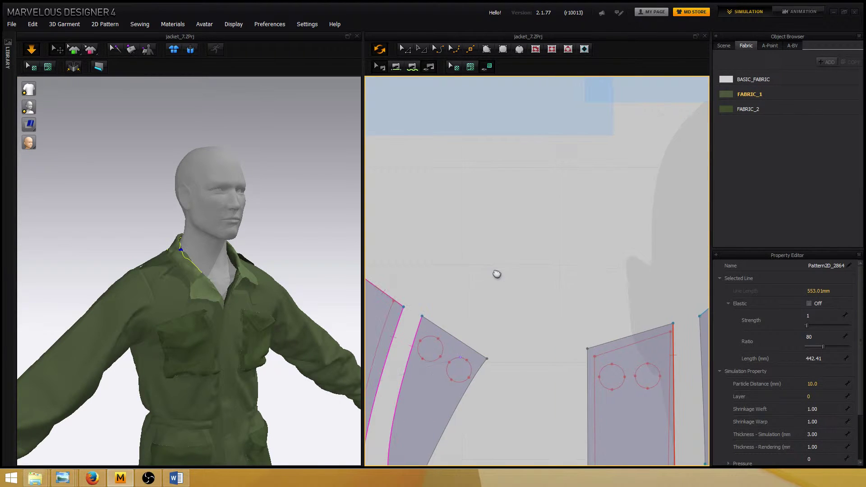
pyautogui.moveTo(452, 254); pyautogui.dragTo(553, 248, button='middle')
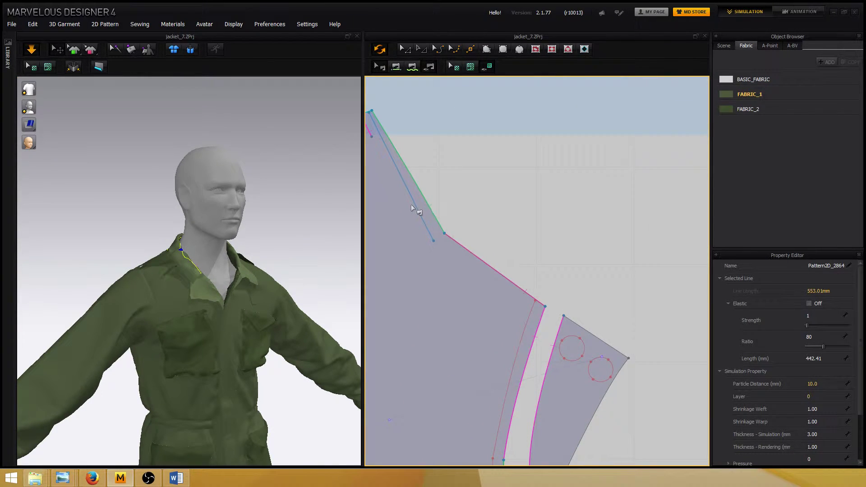
pyautogui.click(411, 200)
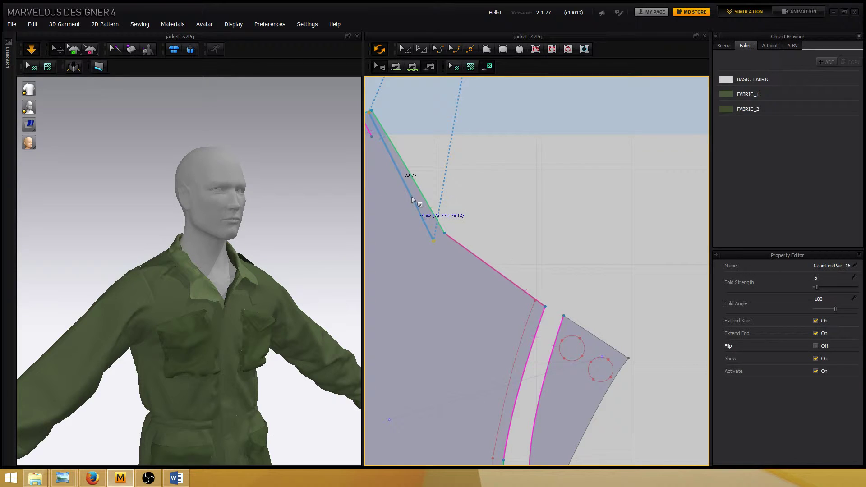
pyautogui.click(404, 51)
pyautogui.moveTo(389, 159); pyautogui.dragTo(487, 248, button='right')
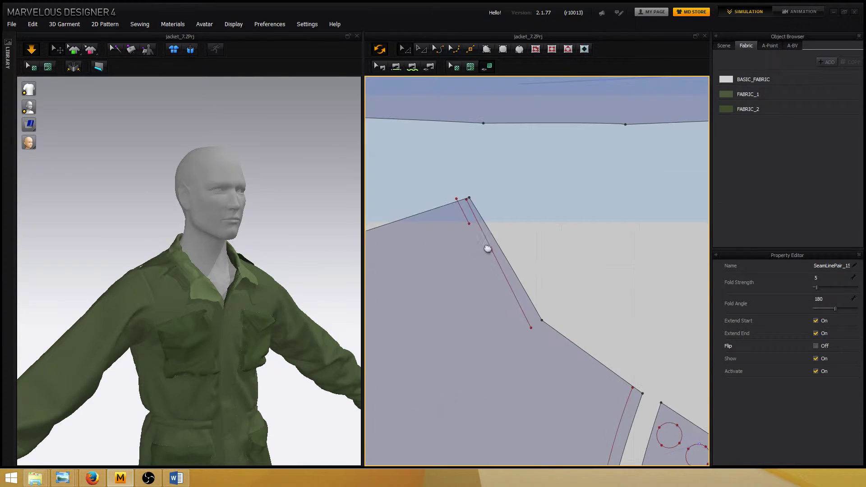
pyautogui.click(487, 242)
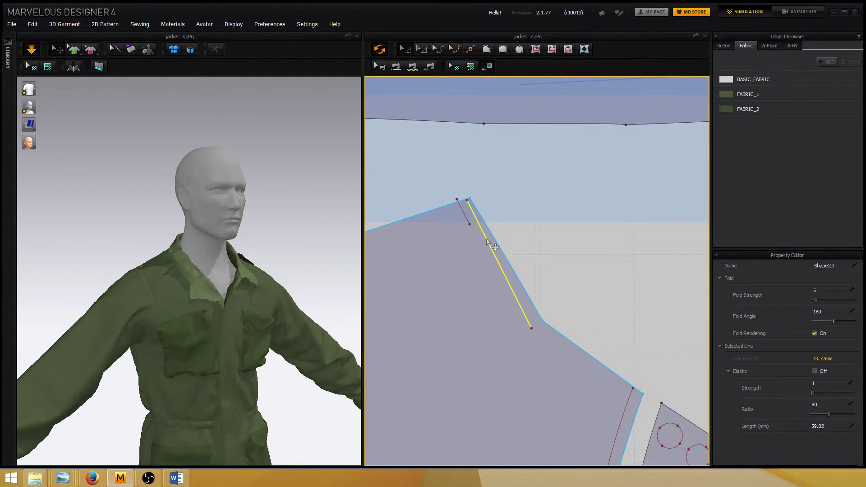
pyautogui.click(463, 213)
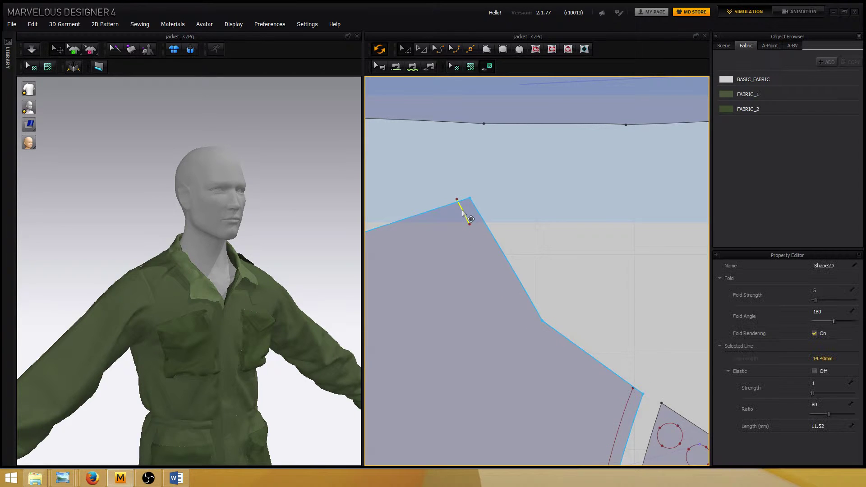
pyautogui.press('Delete')
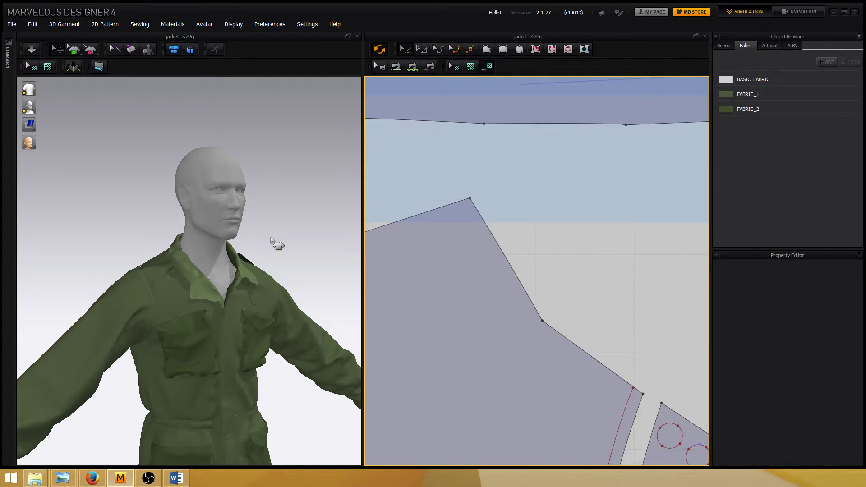
# Restart the simulation and tug the front panel fabric just below the collar to settle the neckline.
pyautogui.moveTo(276, 241); pyautogui.dragTo(284, 252, button='right')
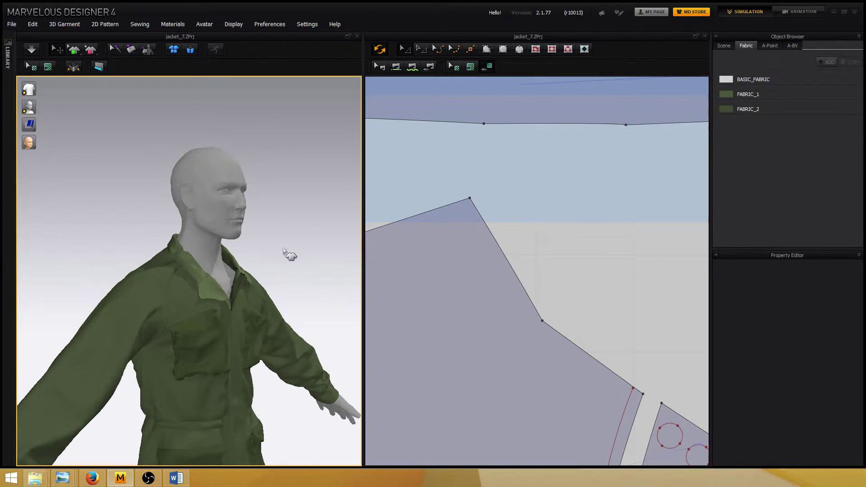
pyautogui.click(30, 49)
pyautogui.moveTo(280, 255); pyautogui.dragTo(236, 276, button='right')
pyautogui.click(205, 272)
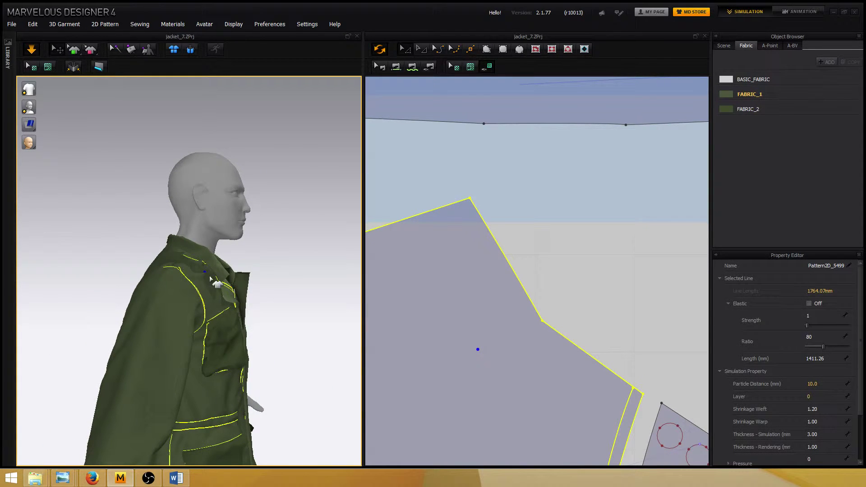
pyautogui.moveTo(254, 248); pyautogui.dragTo(284, 226, button='right')
pyautogui.click(297, 244)
# Examine the overall fit of the simulated jacket on the avatar from the front and back.
pyautogui.scroll(-4, 301, 243)
pyautogui.scroll(-5, 283, 228)
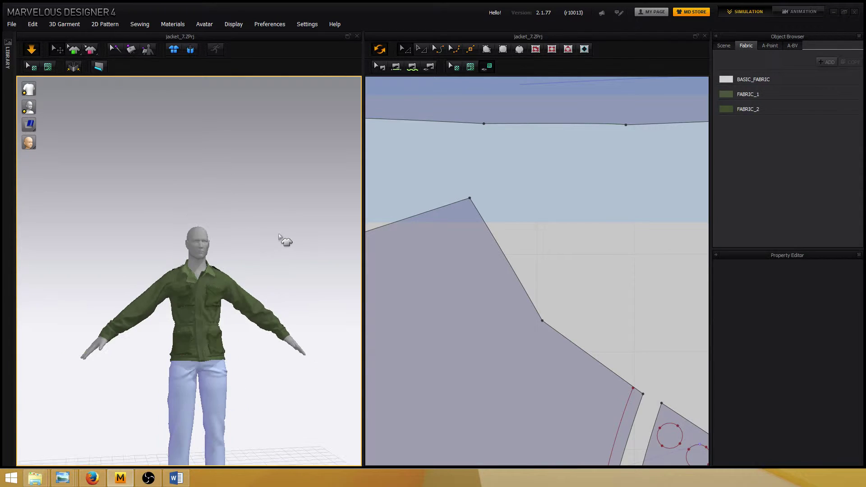
pyautogui.scroll(4, 285, 239)
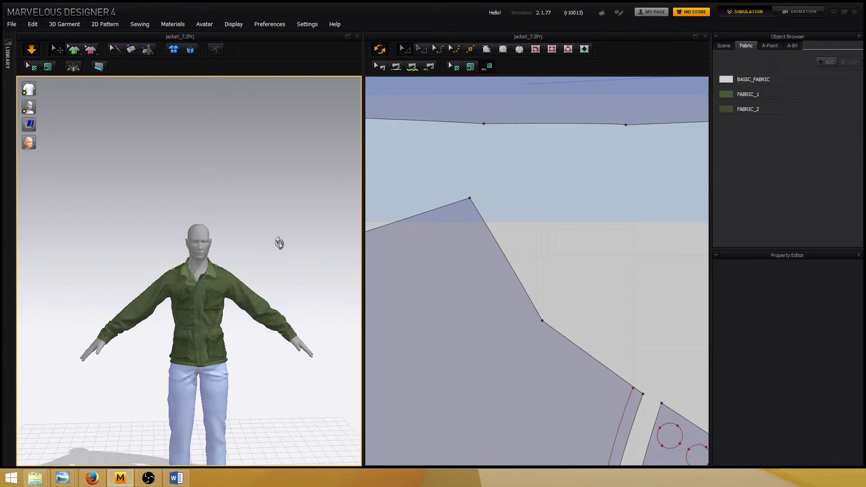
pyautogui.moveTo(283, 244); pyautogui.dragTo(125, 241, button='right')
pyautogui.scroll(1, 277, 242)
pyautogui.click(101, 475)
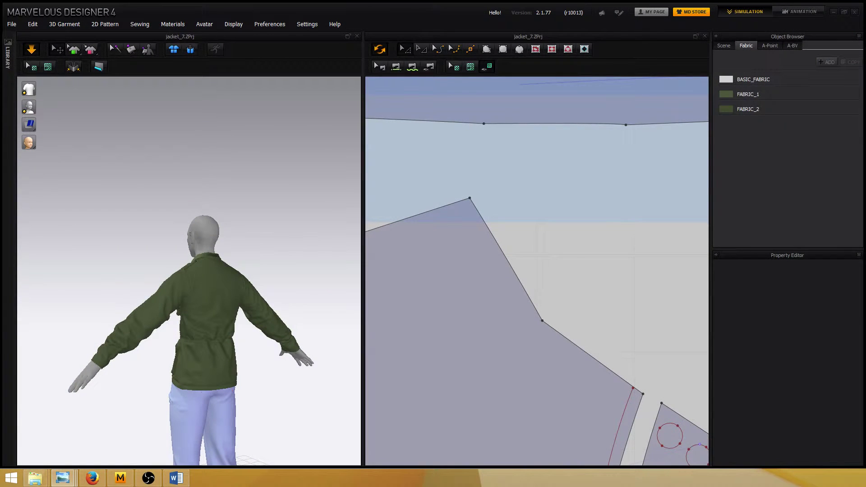
pyautogui.moveTo(296, 257); pyautogui.dragTo(270, 255, button='right')
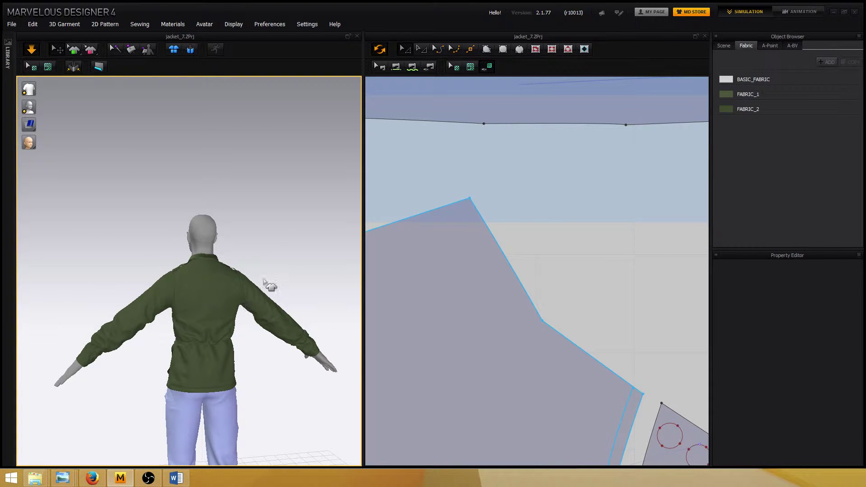
pyautogui.moveTo(214, 270); pyautogui.dragTo(244, 270, button='right')
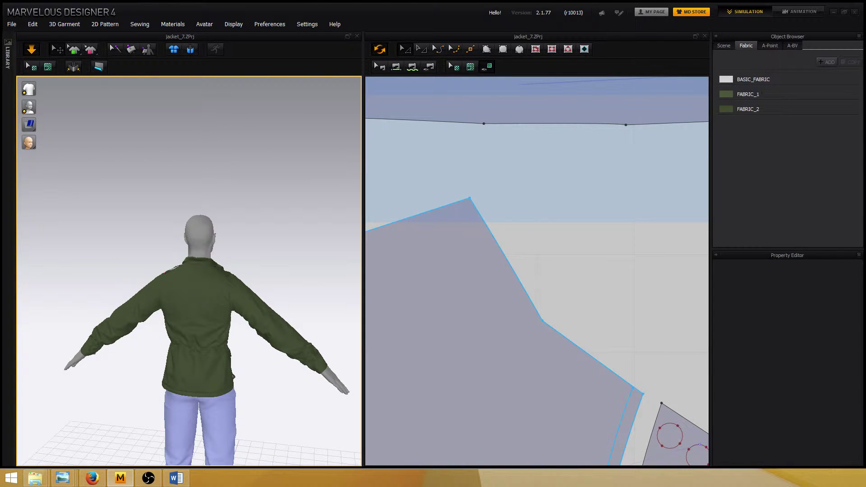
# Examine the jacket's side silhouette, then its collar, pockets and closure from the front.
pyautogui.hotkey('alt', 'Tab')
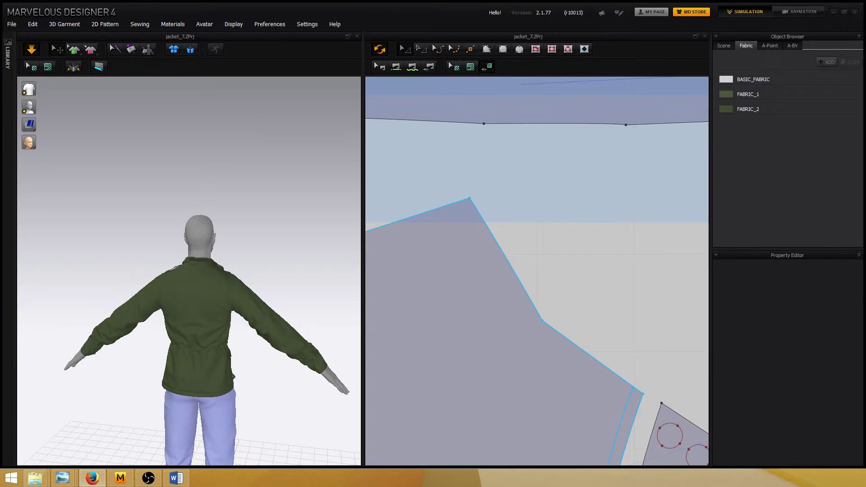
pyautogui.moveTo(270, 377); pyautogui.dragTo(68, 271, button='right')
pyautogui.hotkey('alt', 'Tab')
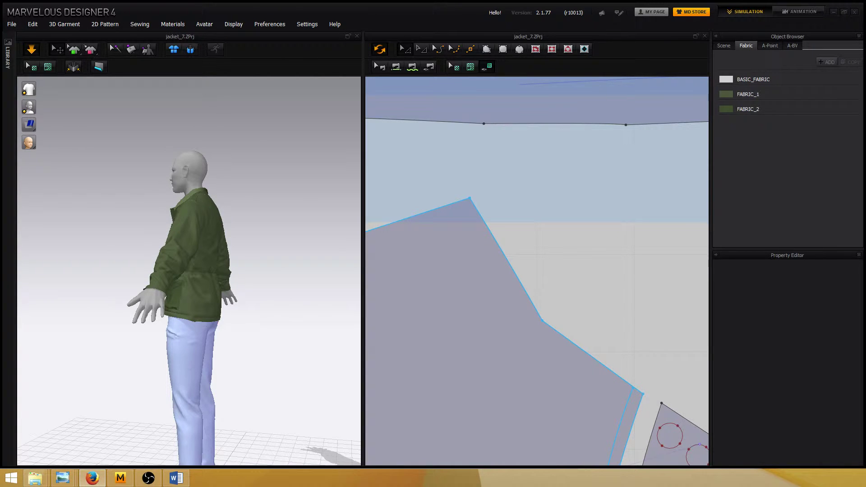
pyautogui.hotkey('alt', 'Tab')
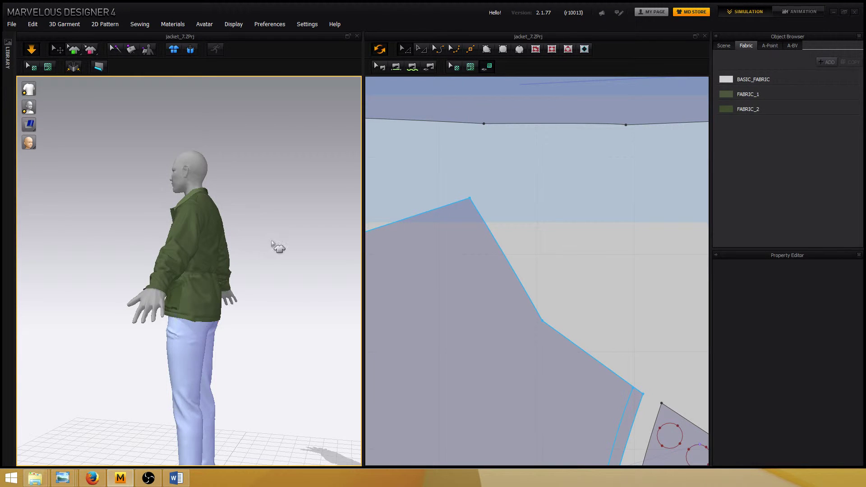
pyautogui.moveTo(271, 241)
pyautogui.mouseDown(button='right')
pyautogui.moveTo(273, 252)
pyautogui.moveTo(266, 224)
pyautogui.mouseUp(button='right')
pyautogui.moveTo(319, 218); pyautogui.dragTo(284, 233, button='right')
pyautogui.moveTo(229, 263); pyautogui.dragTo(225, 311, button='middle')
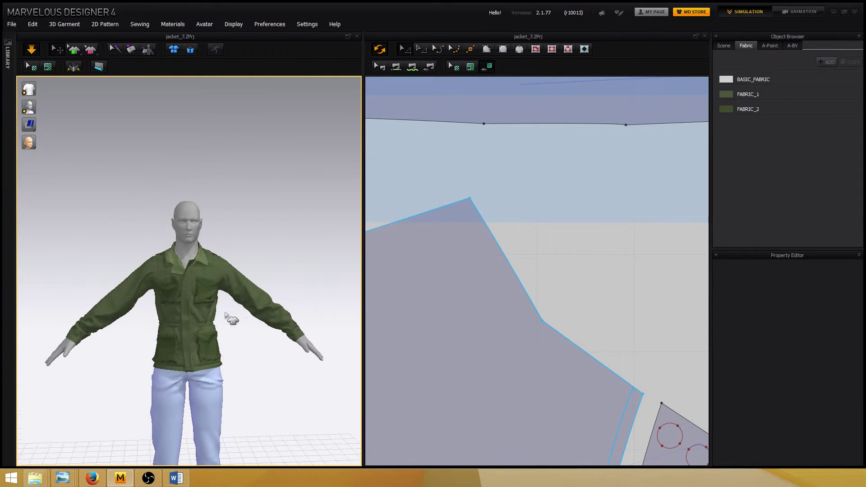
pyautogui.scroll(-2, 236, 296)
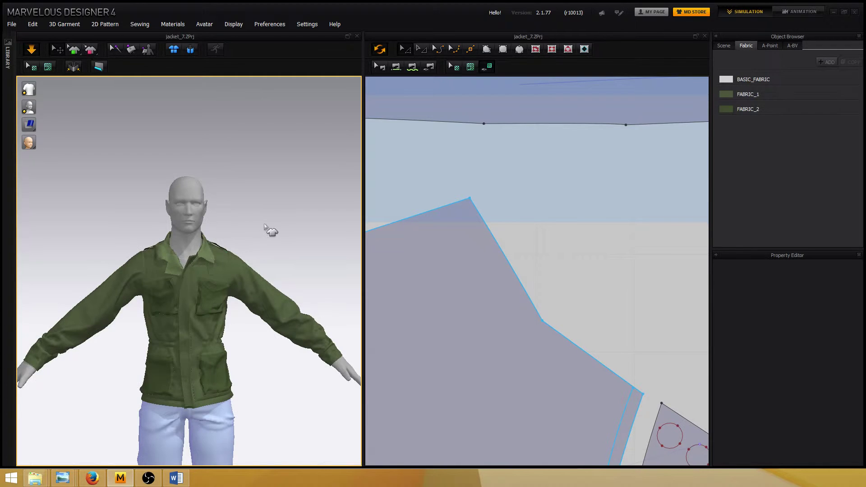
pyautogui.moveTo(265, 224); pyautogui.dragTo(287, 228, button='right')
pyautogui.scroll(3, 262, 228)
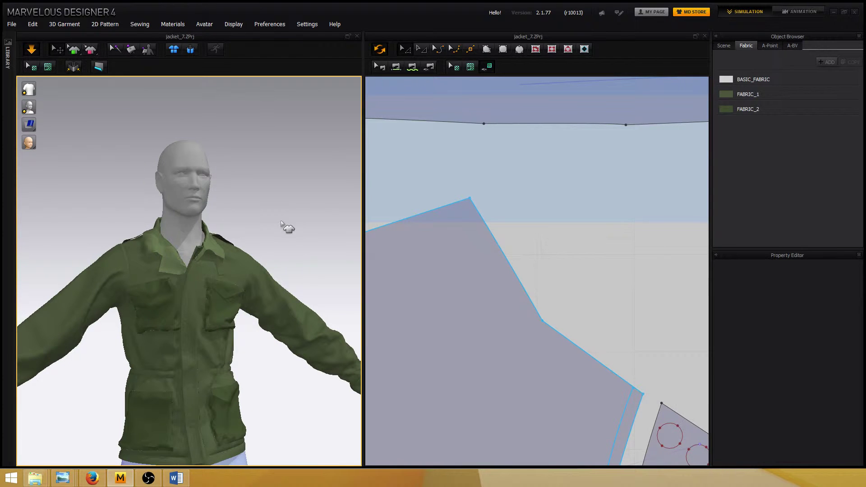
# Open the saved jacket project that includes the hood, without saving the current changes.
pyautogui.click(11, 26)
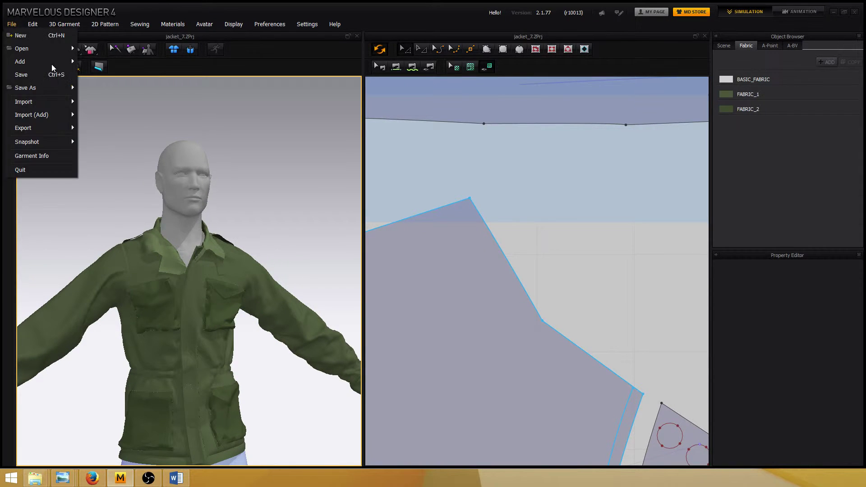
pyautogui.moveTo(45, 49)
pyautogui.click(107, 66)
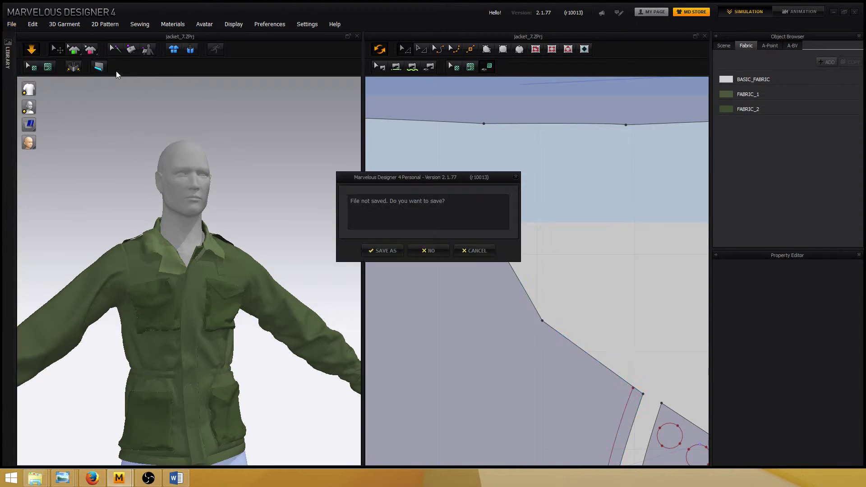
pyautogui.click(429, 251)
pyautogui.doubleClick(256, 121)
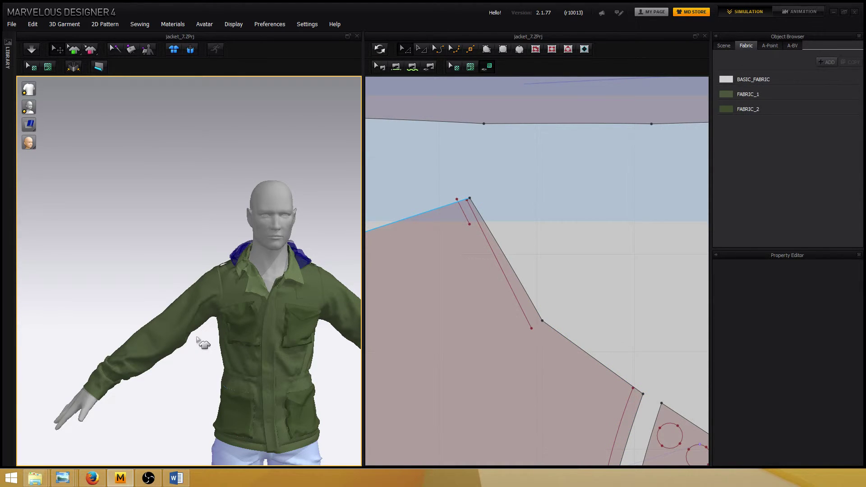
# Examine the hooded jacket from the front and side, checking the collar, hood and overall silhouette.
pyautogui.moveTo(153, 237); pyautogui.dragTo(279, 252, button='right')
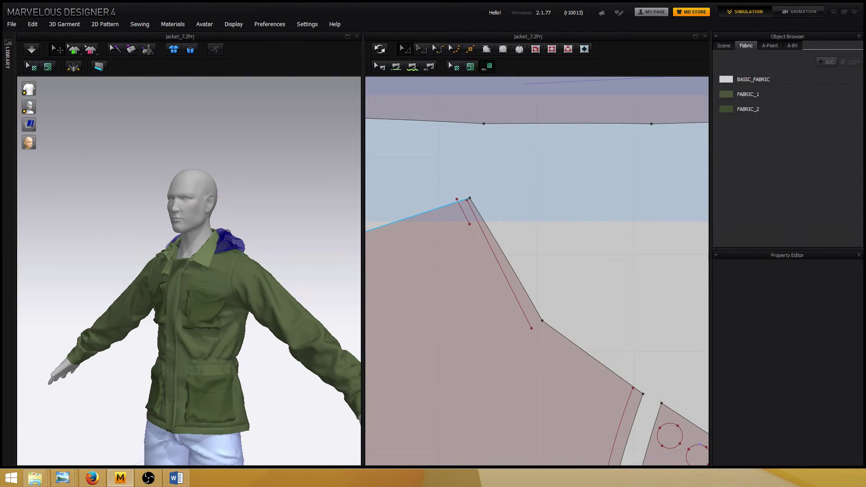
pyautogui.hotkey('alt', 'Tab')
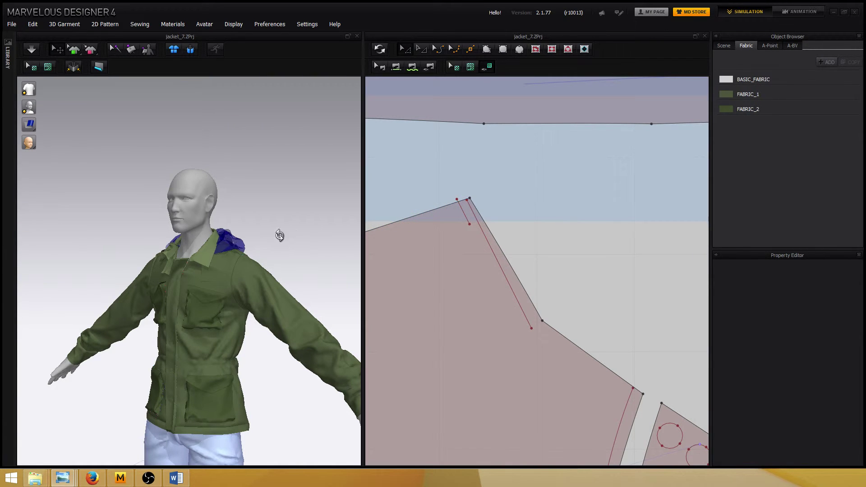
pyautogui.moveTo(275, 229); pyautogui.dragTo(297, 236, button='right')
pyautogui.moveTo(291, 241); pyautogui.dragTo(237, 215, button='middle')
pyautogui.moveTo(243, 221); pyautogui.dragTo(155, 292, button='right')
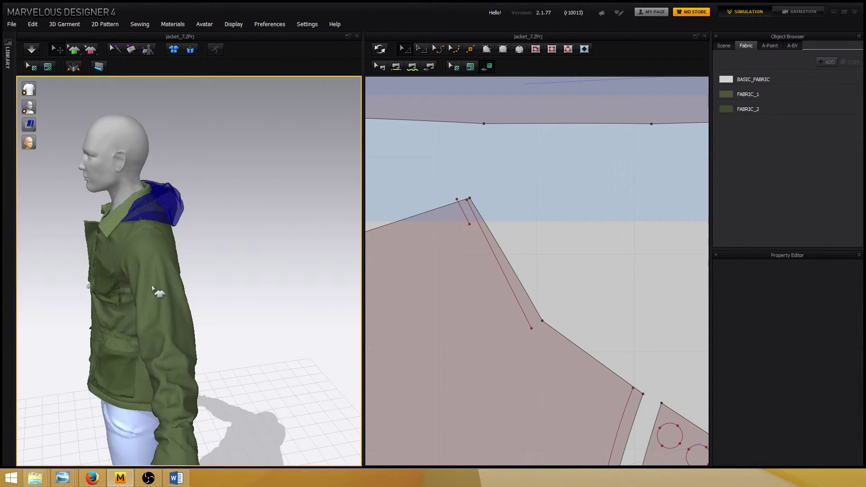
pyautogui.moveTo(206, 273); pyautogui.dragTo(264, 255, button='right')
pyautogui.scroll(-5, 264, 255)
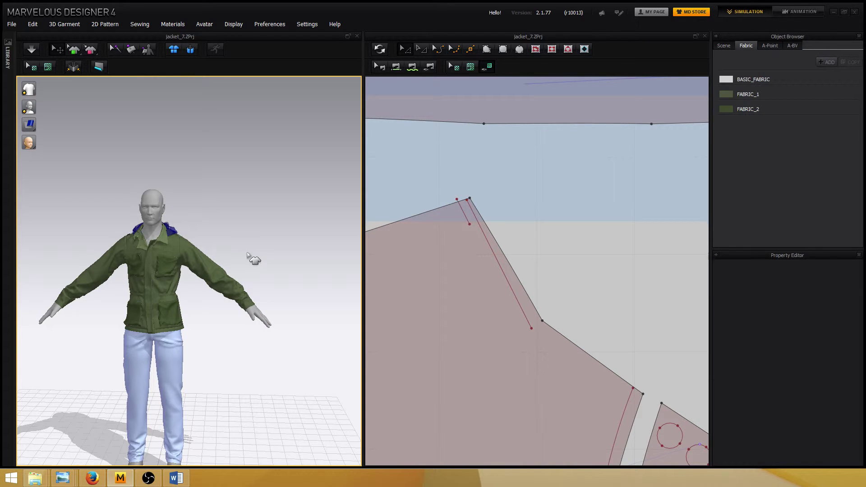
pyautogui.scroll(5, 252, 258)
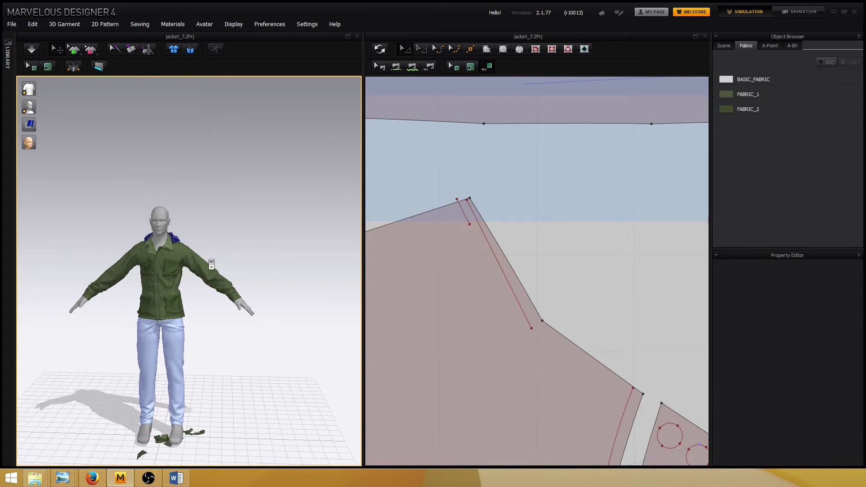
pyautogui.scroll(3, 234, 295)
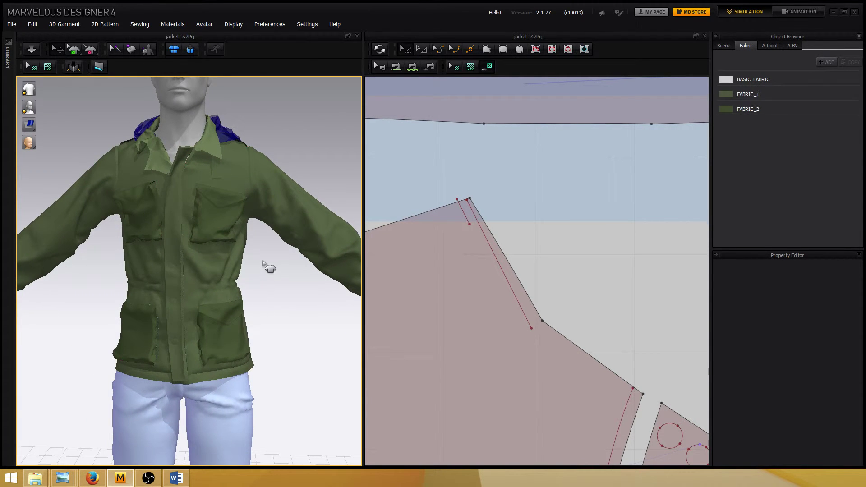
# Select the hood and examine how it lies behind the collar on the back of the jacket.
pyautogui.scroll(-5, 257, 275)
pyautogui.moveTo(249, 277); pyautogui.dragTo(346, 269, button='right')
pyautogui.click(206, 273)
pyautogui.scroll(3, 266, 293)
pyautogui.moveTo(256, 296); pyautogui.dragTo(218, 269, button='right')
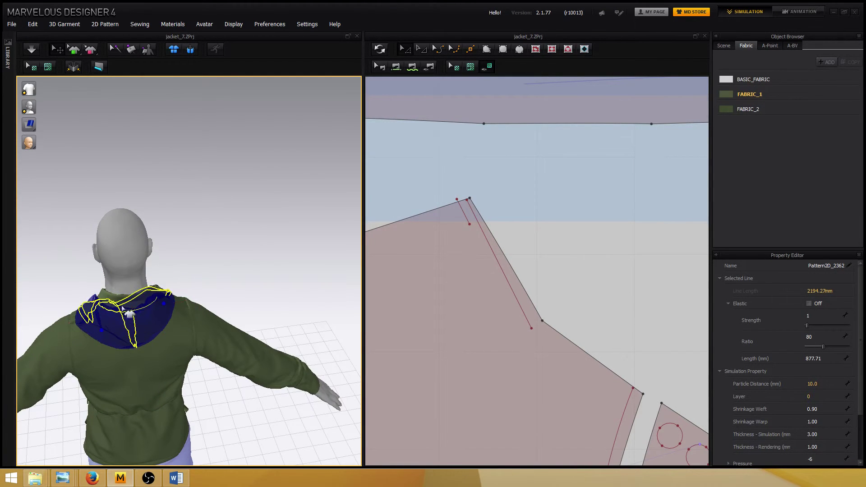
# Hide the selected hood pattern pieces on the jacket in the 3D view.
pyautogui.moveTo(167, 307); pyautogui.dragTo(258, 253, button='right')
pyautogui.rightClick(185, 248)
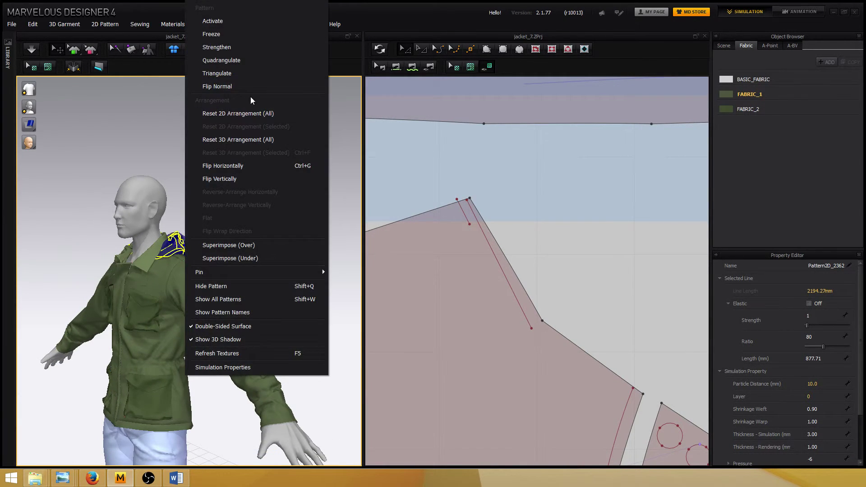
pyautogui.click(224, 285)
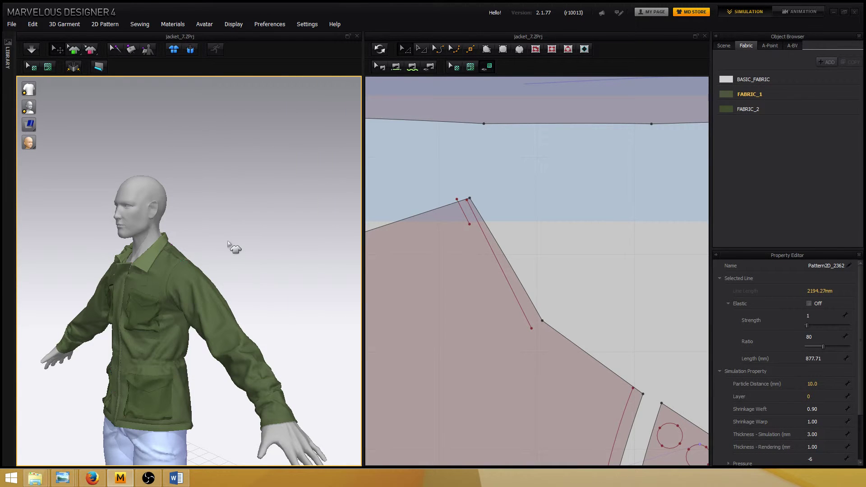
# Delete the seams that join the lower edges of both hood panels to the jacket's neckline.
pyautogui.scroll(-5, 546, 212)
pyautogui.scroll(-1, 539, 234)
pyautogui.moveTo(539, 234); pyautogui.dragTo(476, 264, button='middle')
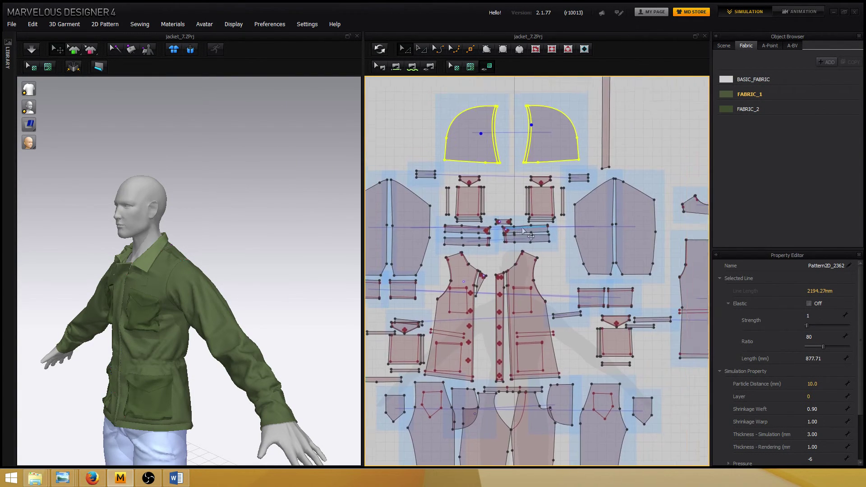
pyautogui.scroll(4, 502, 155)
pyautogui.click(397, 67)
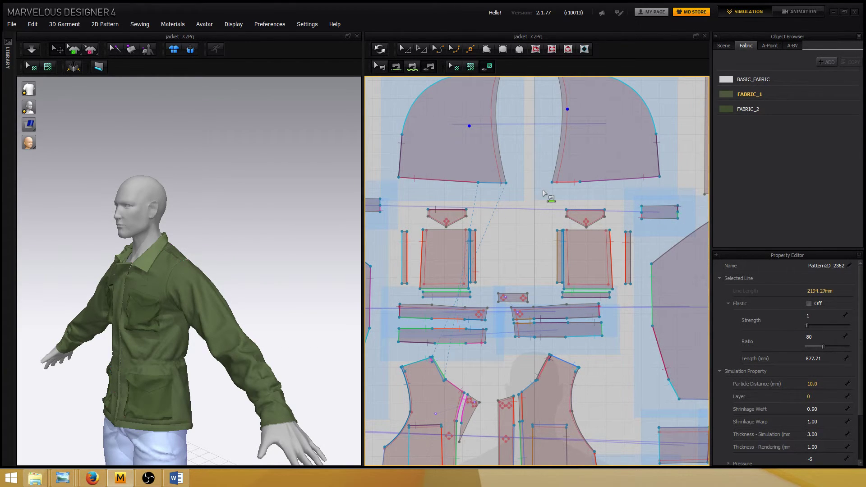
pyautogui.moveTo(540, 189); pyautogui.dragTo(502, 210, button='middle')
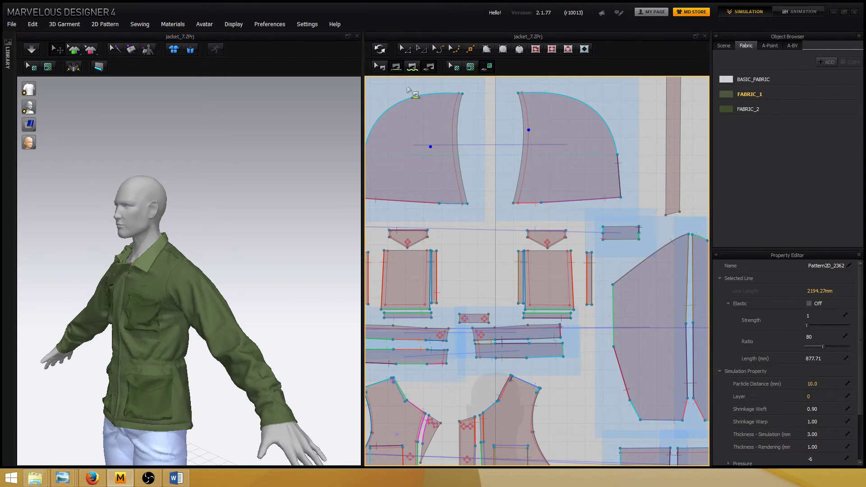
pyautogui.click(506, 221)
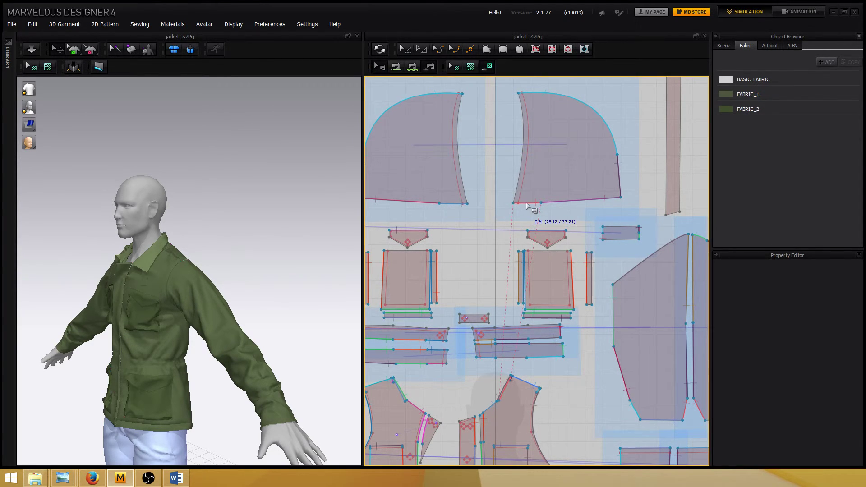
pyautogui.click(529, 203)
pyautogui.press('Delete')
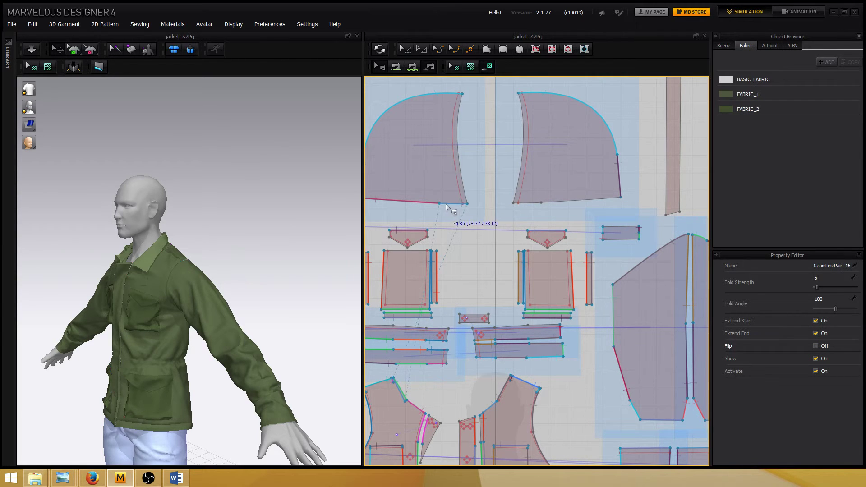
pyautogui.moveTo(426, 205); pyautogui.dragTo(532, 219, button='right')
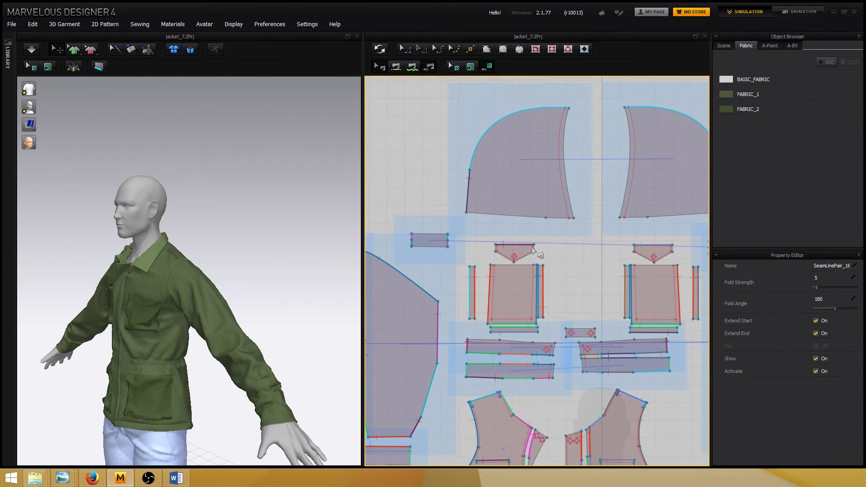
# Start the cloth simulation with the jacket's collar and chest framed from the front.
pyautogui.click(225, 234)
pyautogui.moveTo(225, 234); pyautogui.dragTo(215, 243, button='right')
pyautogui.moveTo(215, 242); pyautogui.dragTo(265, 252, button='middle')
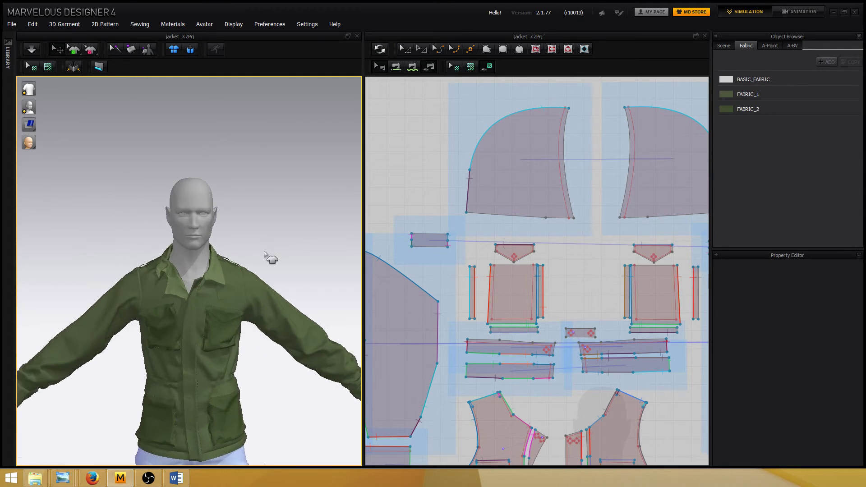
pyautogui.scroll(3, 266, 245)
pyautogui.click(32, 50)
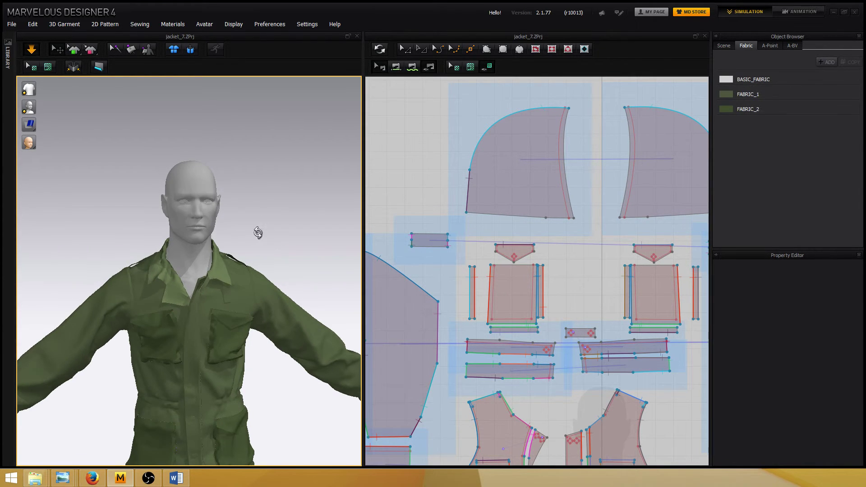
# Show the internal lines on the 3D garment.
pyautogui.rightClick(287, 173)
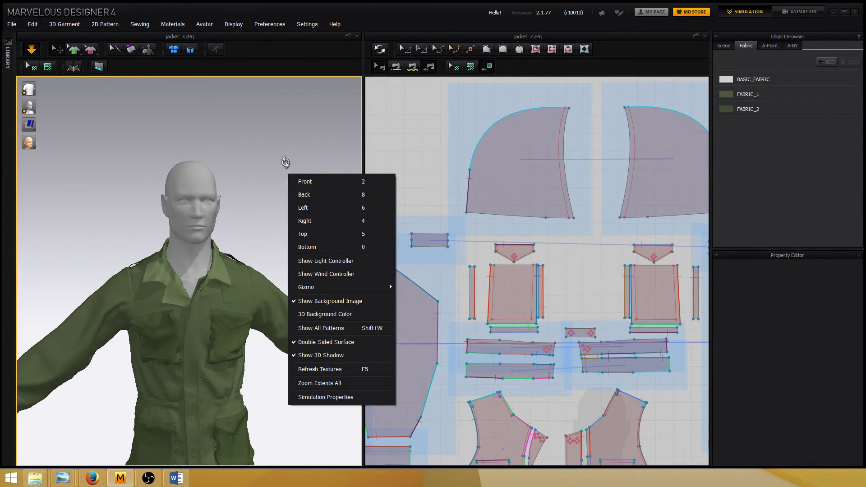
pyautogui.click(233, 24)
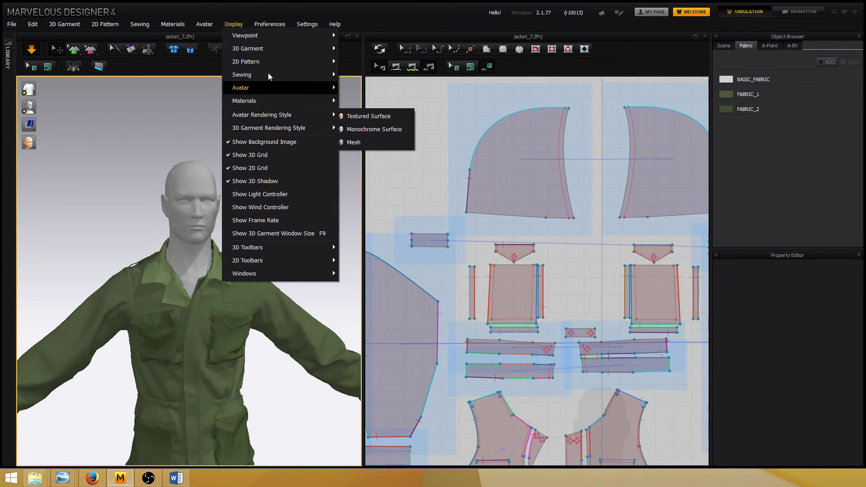
pyautogui.moveTo(268, 51)
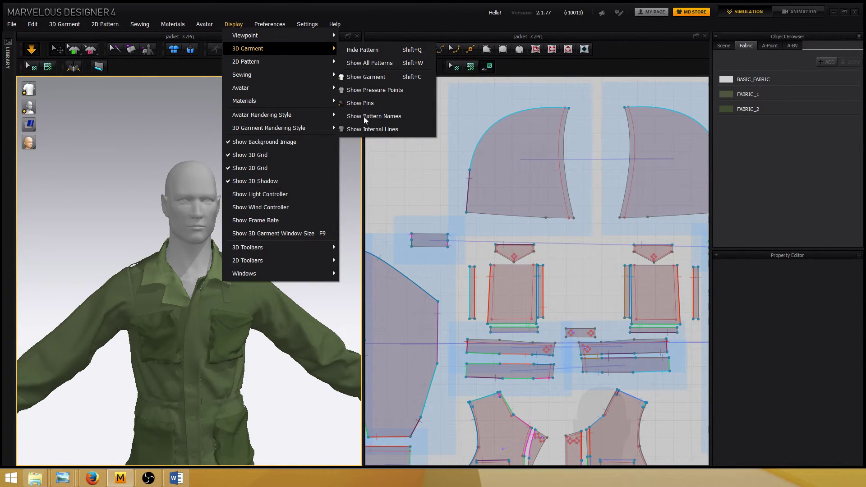
pyautogui.click(366, 129)
pyautogui.moveTo(294, 211); pyautogui.dragTo(263, 204, button='right')
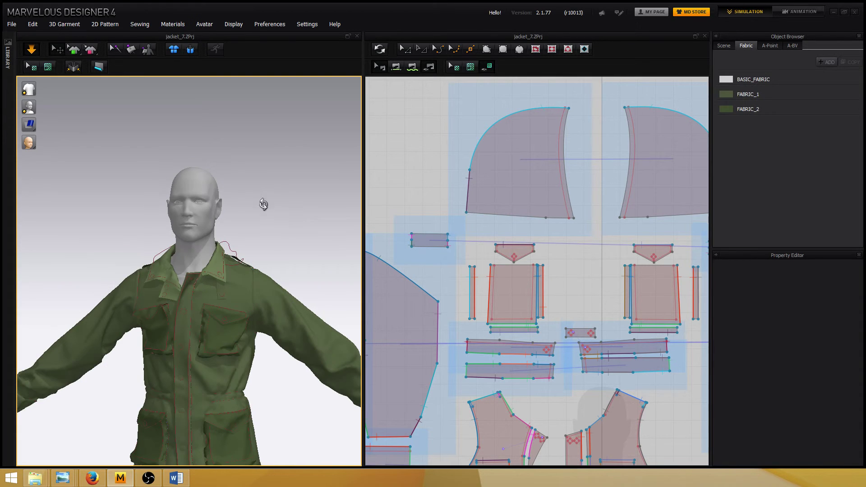
# Examine the jacket without its hood from the front and side, checking the collar, pockets and internal lines.
pyautogui.scroll(-5, 271, 209)
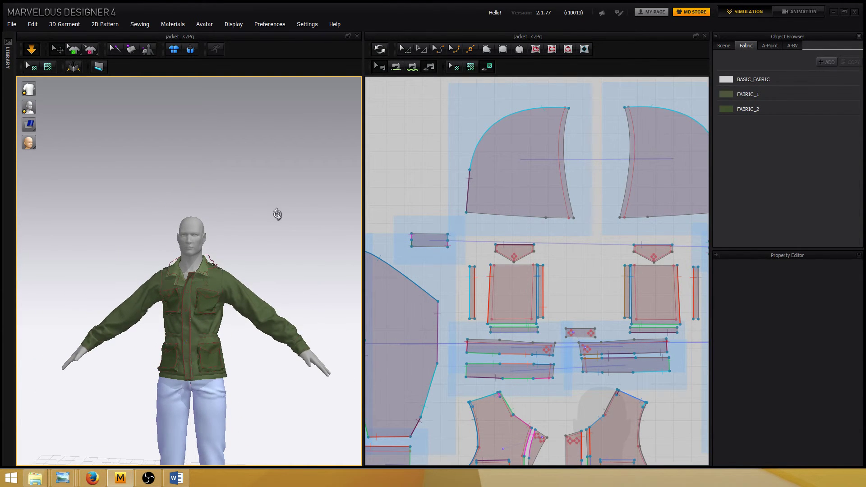
pyautogui.scroll(4, 247, 242)
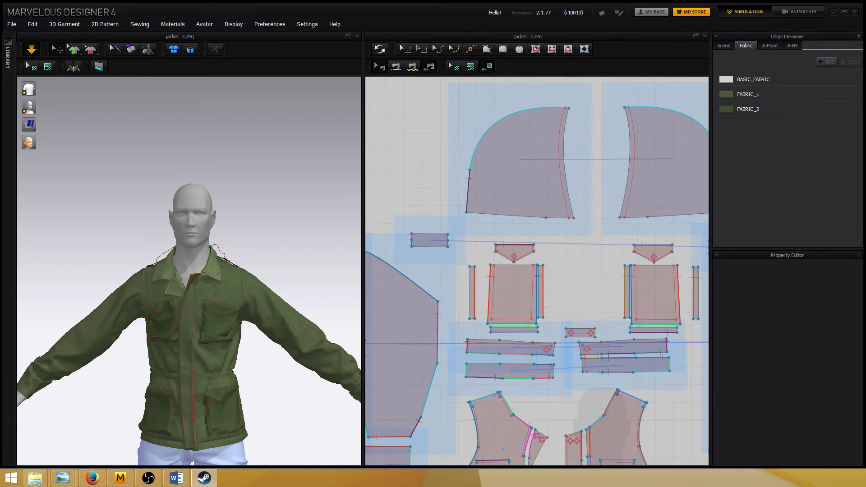
pyautogui.click(288, 211)
pyautogui.moveTo(259, 251); pyautogui.dragTo(236, 226, button='middle')
pyautogui.scroll(-2, 237, 227)
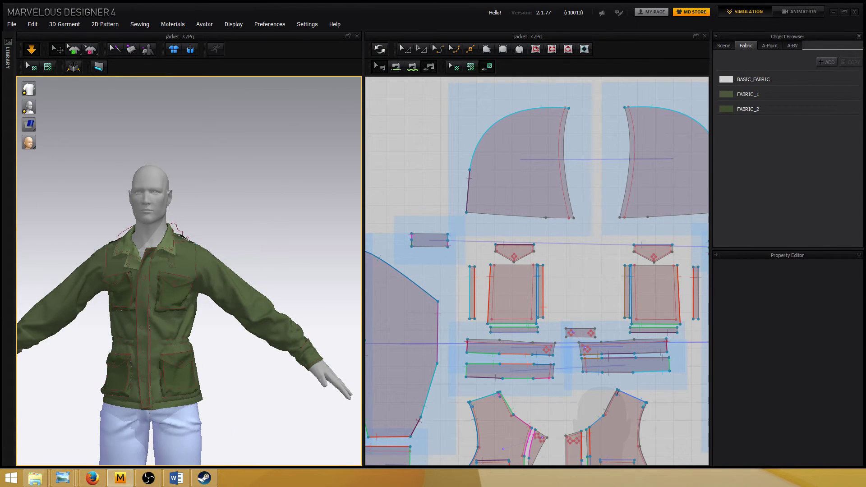
pyautogui.hotkey('alt', 'Tab')
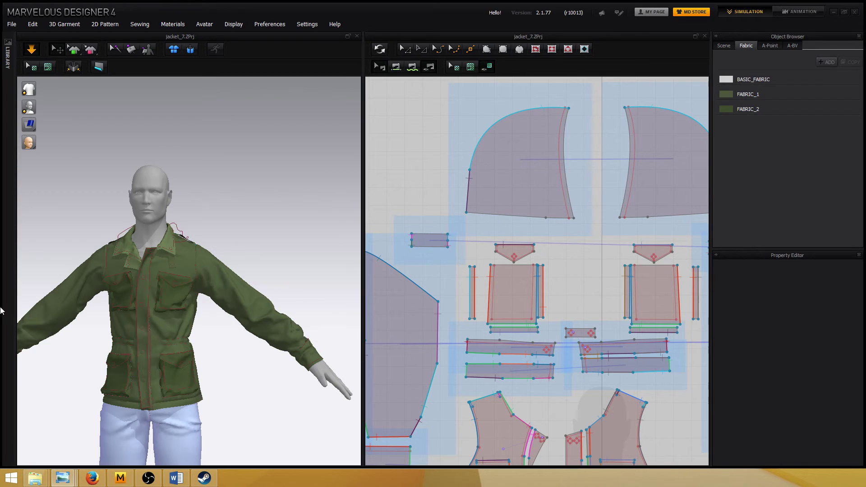
pyautogui.scroll(5, 295, 259)
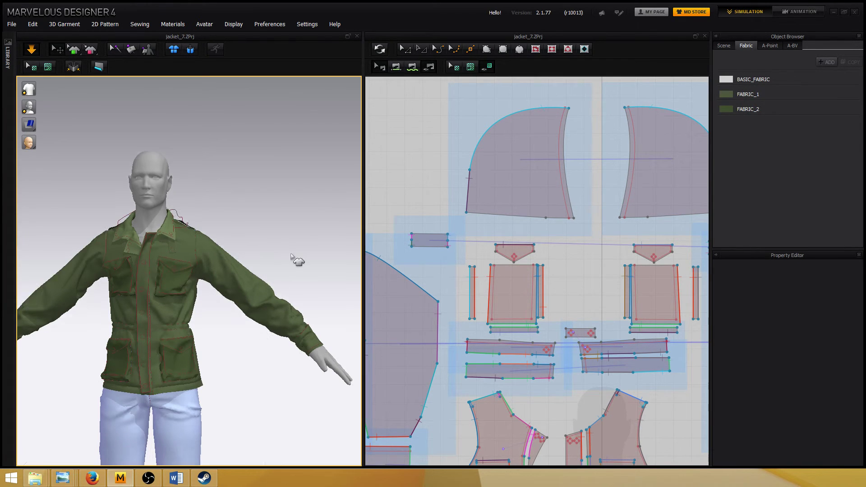
pyautogui.moveTo(290, 256); pyautogui.dragTo(257, 255, button='right')
pyautogui.moveTo(282, 294); pyautogui.dragTo(260, 299, button='right')
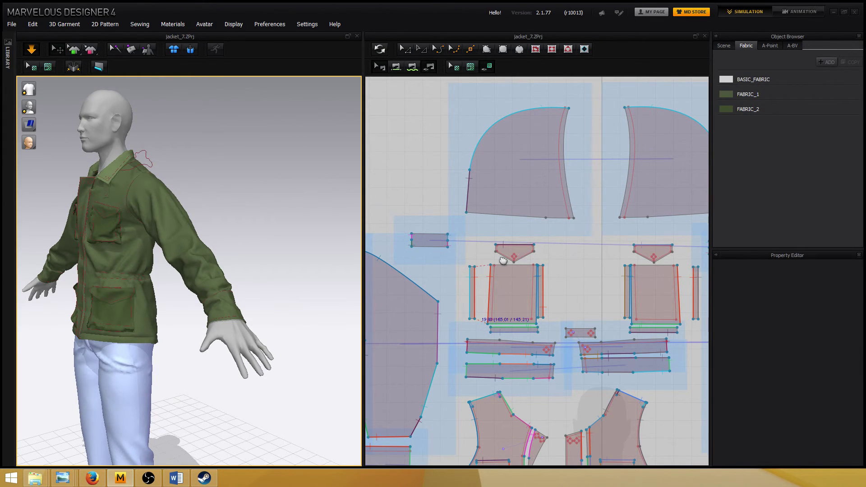
# Examine the gathered waist at the jacket's back, then its closure and pockets from front three-quarter angles.
pyautogui.moveTo(503, 260); pyautogui.dragTo(568, 193, button='right')
pyautogui.moveTo(237, 236); pyautogui.dragTo(284, 238, button='right')
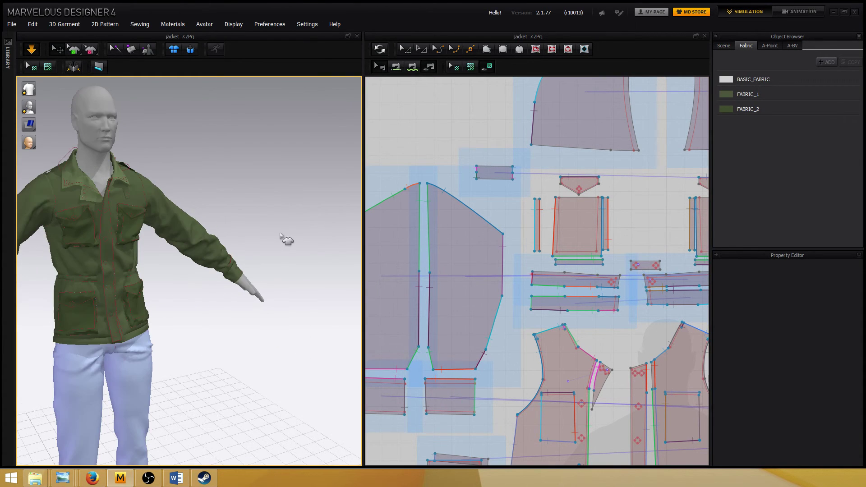
pyautogui.moveTo(210, 298); pyautogui.dragTo(263, 289, button='middle')
pyautogui.moveTo(262, 289); pyautogui.dragTo(204, 298, button='right')
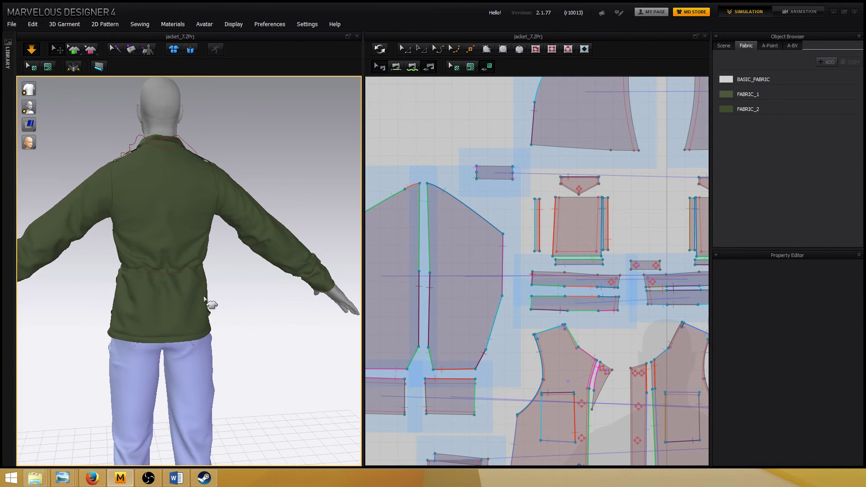
pyautogui.moveTo(262, 302); pyautogui.dragTo(264, 331, button='right')
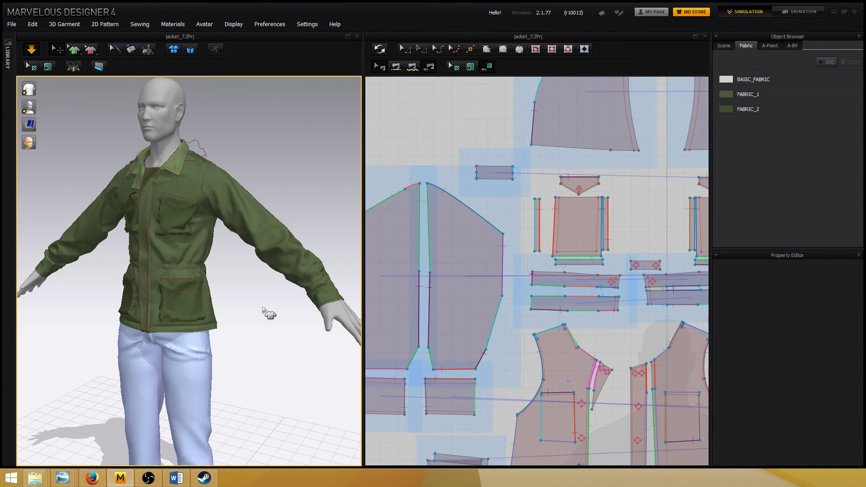
pyautogui.moveTo(261, 305); pyautogui.dragTo(282, 305, button='right')
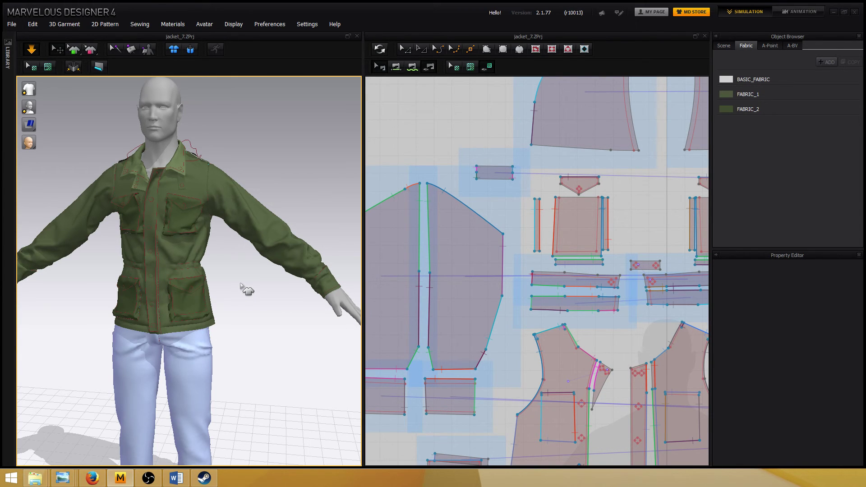
pyautogui.moveTo(250, 182); pyautogui.dragTo(89, 430, button='right')
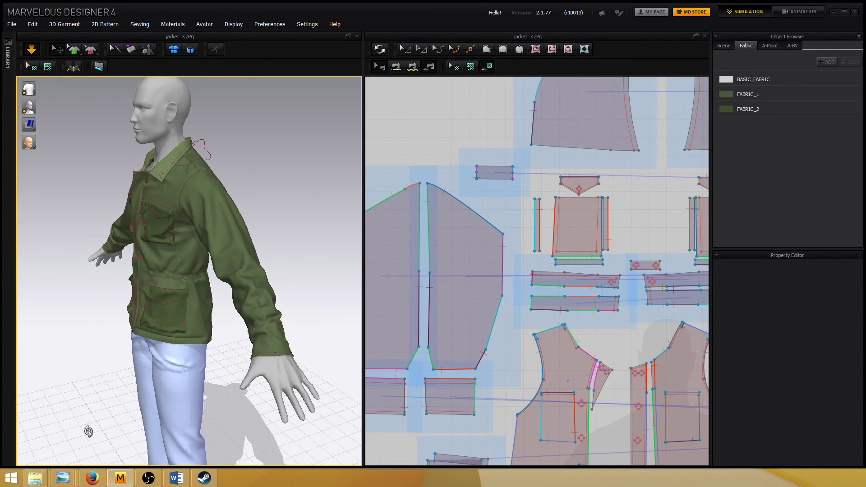
# Review the jacket's back again, then its front from the opposite side along with the flat sleeve patterns.
pyautogui.click(62, 477)
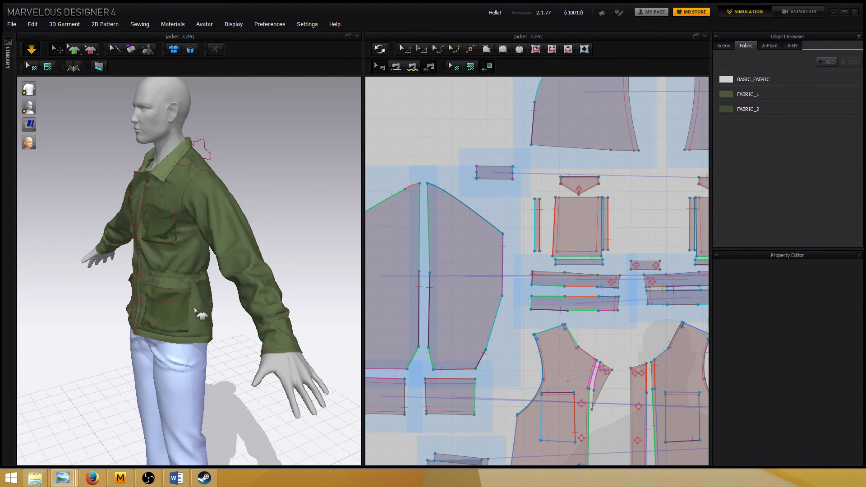
pyautogui.click(92, 309)
pyautogui.moveTo(92, 309); pyautogui.dragTo(60, 306, button='right')
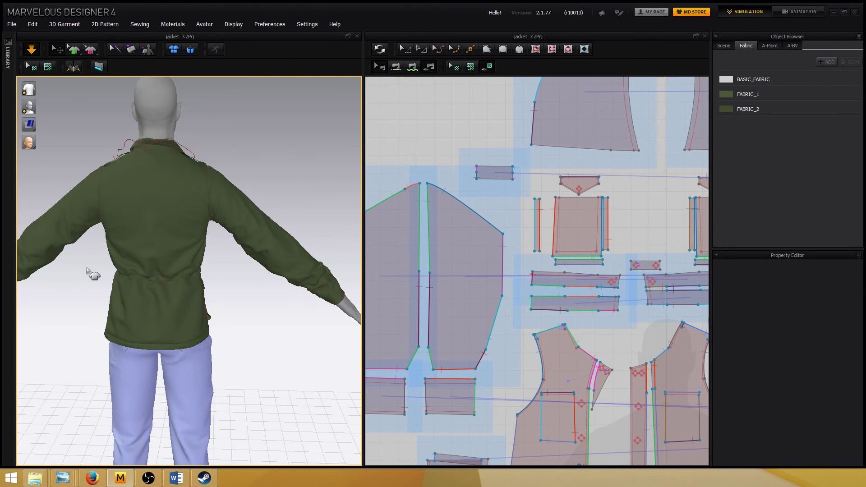
pyautogui.moveTo(90, 273); pyautogui.dragTo(93, 266, button='right')
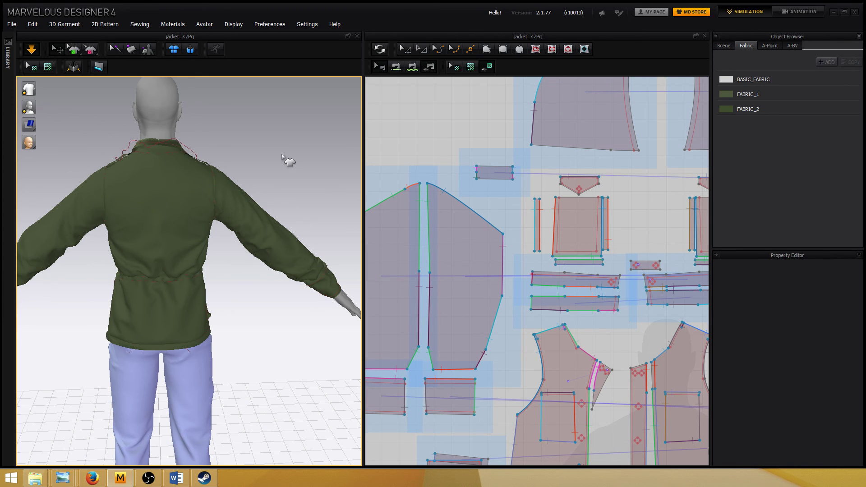
pyautogui.moveTo(278, 157); pyautogui.dragTo(134, 153, button='right')
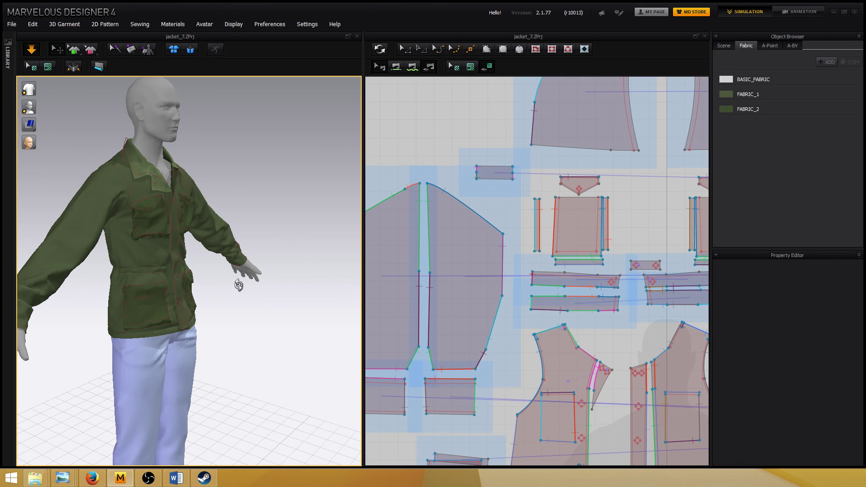
pyautogui.moveTo(239, 285); pyautogui.dragTo(206, 273, button='right')
pyautogui.moveTo(505, 260); pyautogui.dragTo(574, 256, button='middle')
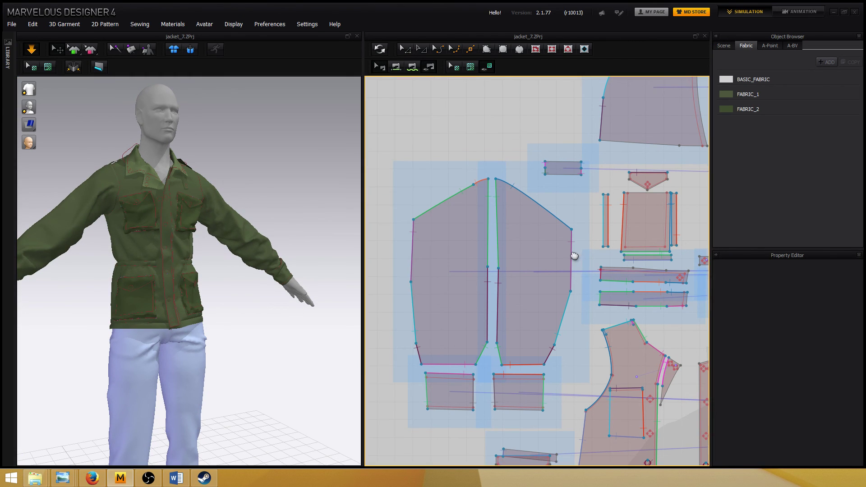
pyautogui.moveTo(574, 256); pyautogui.dragTo(583, 246, button='right')
# Inspect the back of the jacket and its sleeve up close, selecting the sleeve panel along the underarm seam.
pyautogui.moveTo(74, 294); pyautogui.dragTo(279, 338, button='right')
pyautogui.moveTo(279, 338); pyautogui.dragTo(255, 320, button='middle')
pyautogui.scroll(-2, 253, 317)
pyautogui.scroll(5, 253, 317)
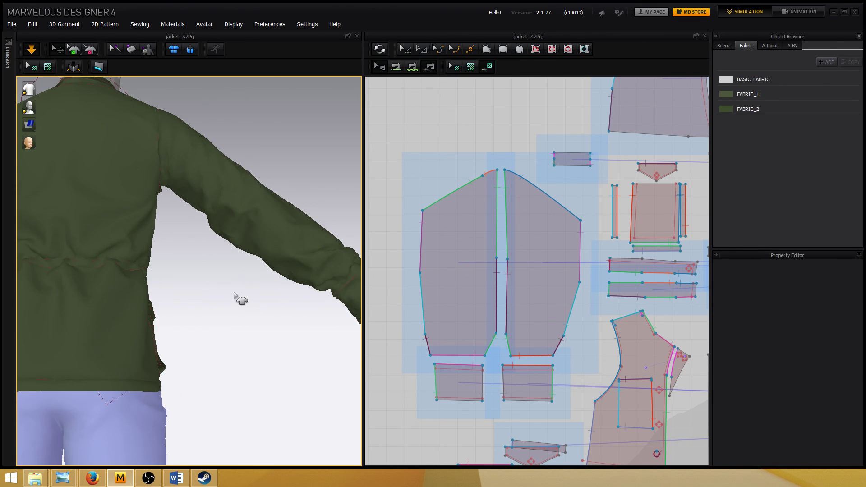
pyautogui.click(251, 256)
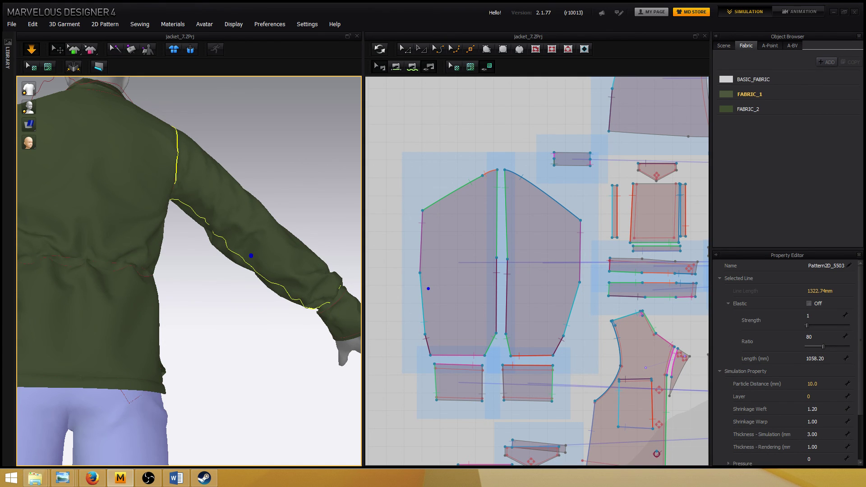
pyautogui.click(204, 478)
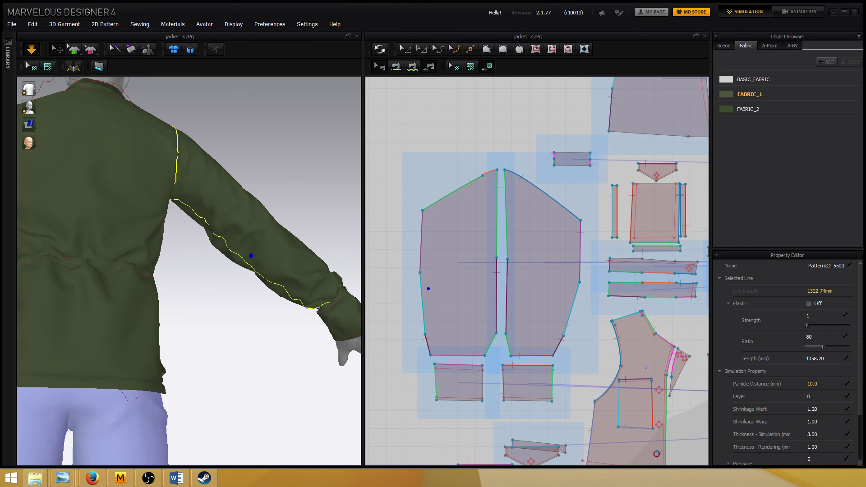